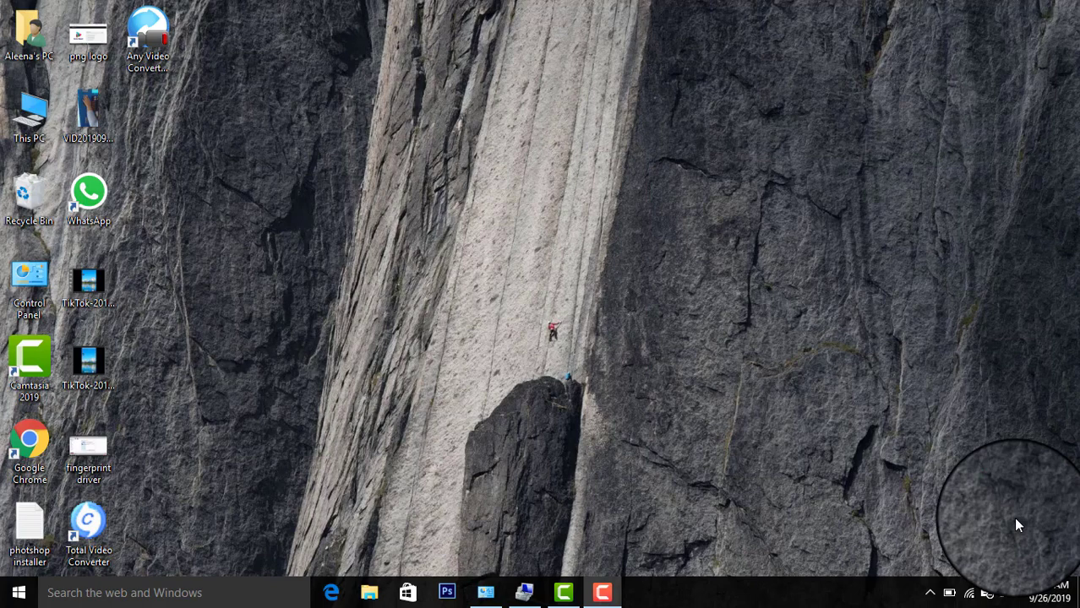
Step: Open Computer Management for This PC and show its Disk Management view
{"action": "right_click", "coordinate": [22, 135]}
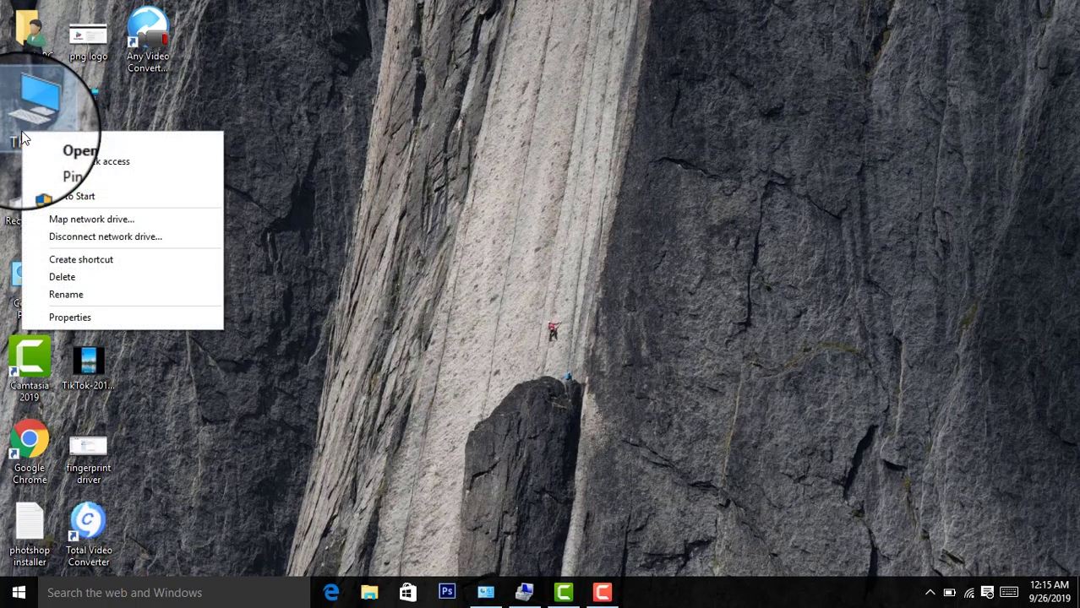
{"action": "left_click", "coordinate": [87, 182]}
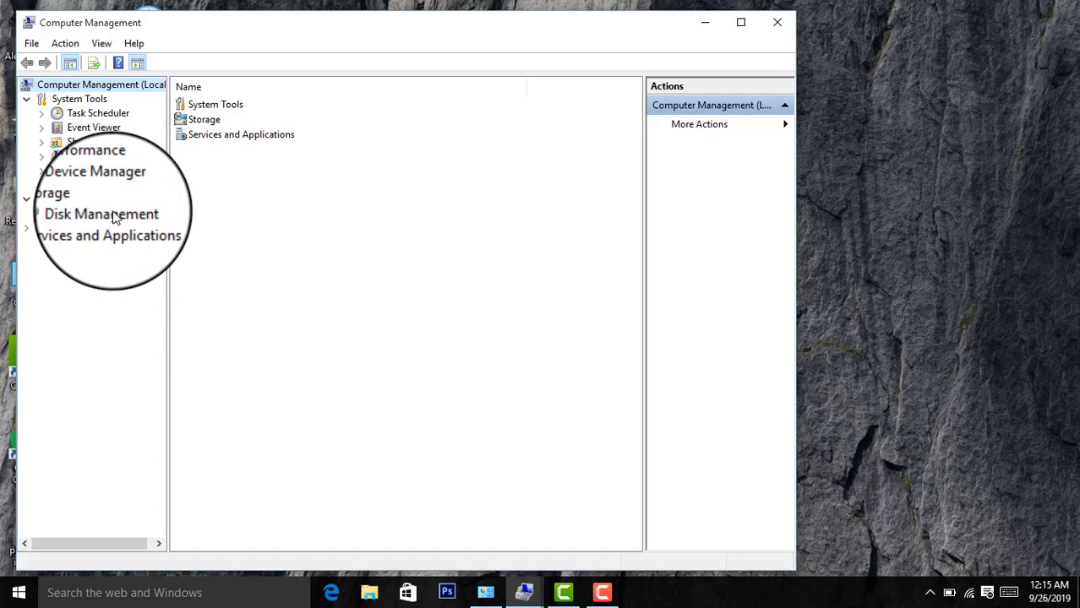
{"action": "left_click", "coordinate": [115, 202]}
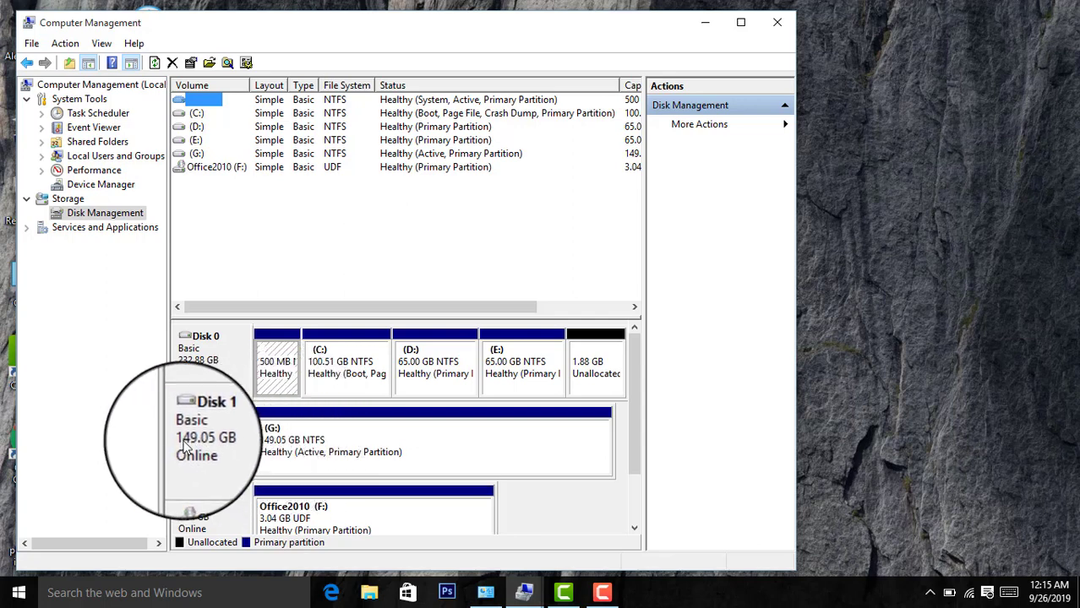
Step: Delete the G: volume on Disk 1, accepting the loss of its data
{"action": "right_click", "coordinate": [333, 422]}
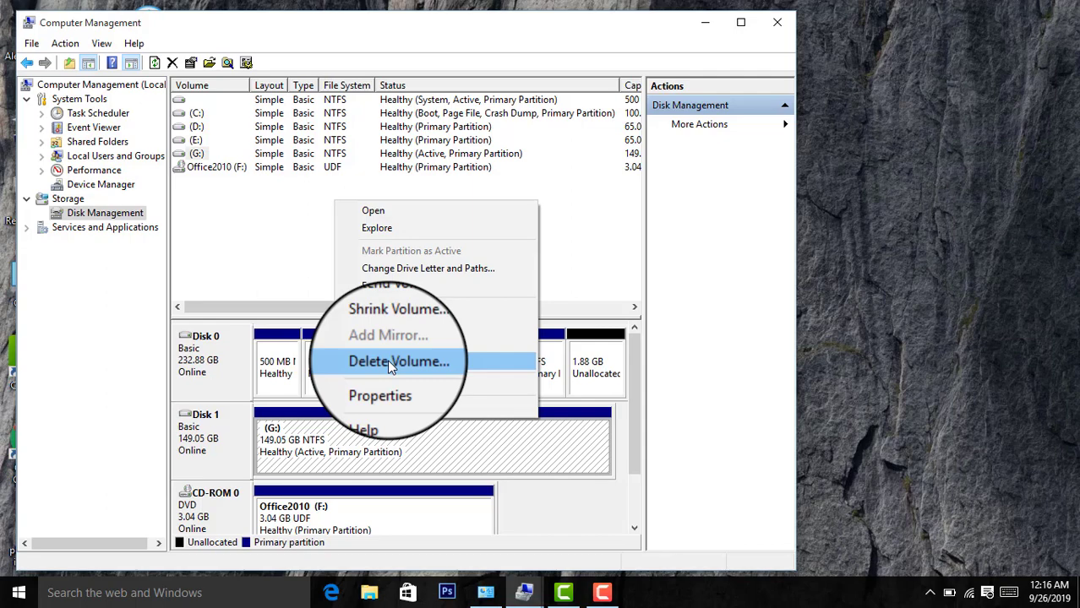
{"action": "left_click", "coordinate": [391, 362]}
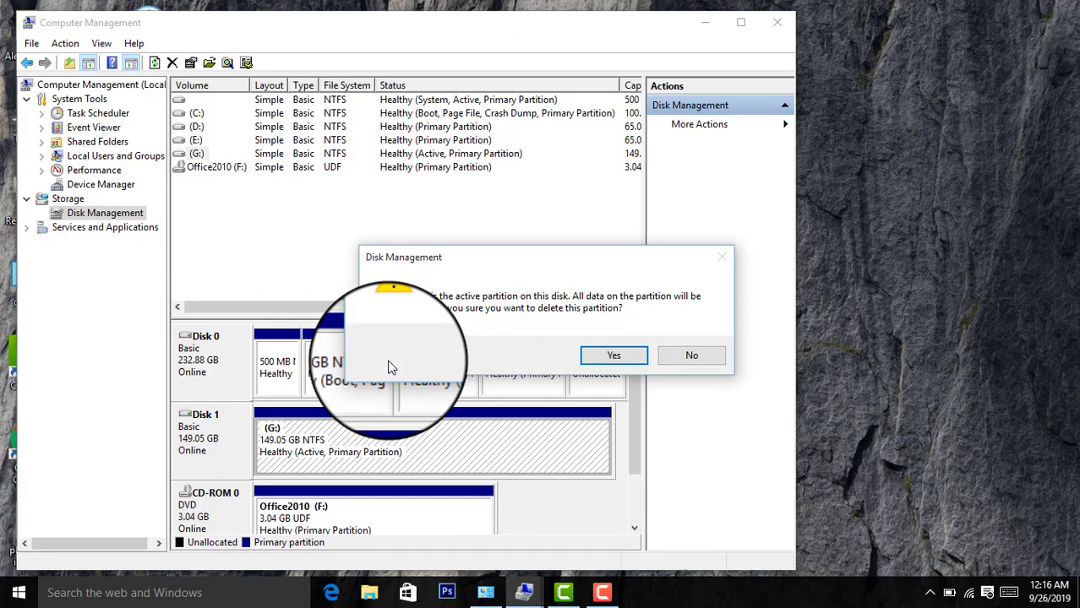
{"action": "left_click", "coordinate": [619, 354]}
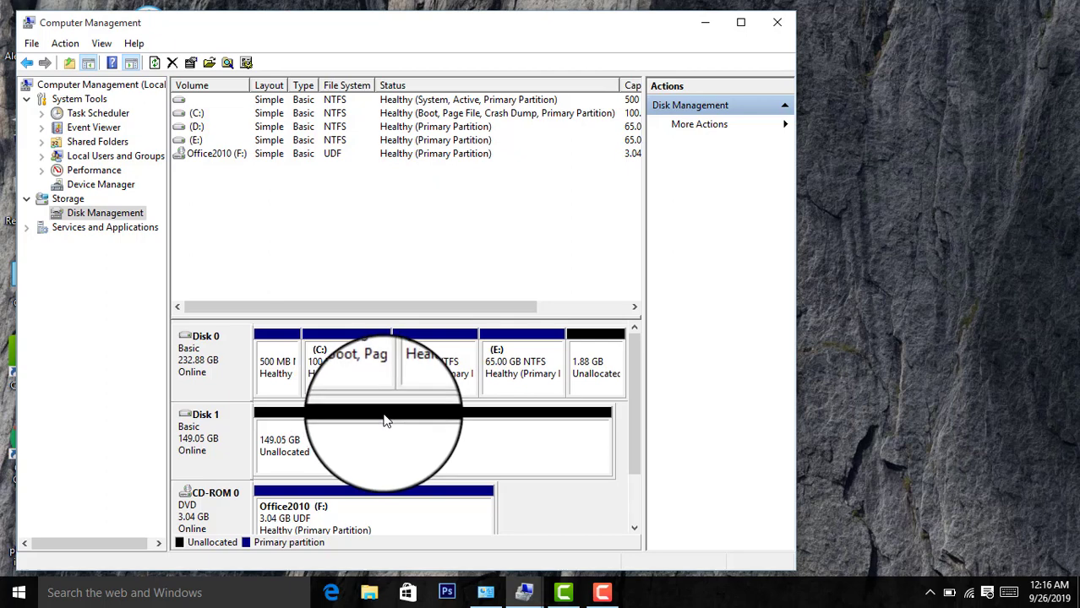
Step: Start a new simple volume in Disk 1's unallocated space and advance to the volume size settings
{"action": "right_click", "coordinate": [337, 437]}
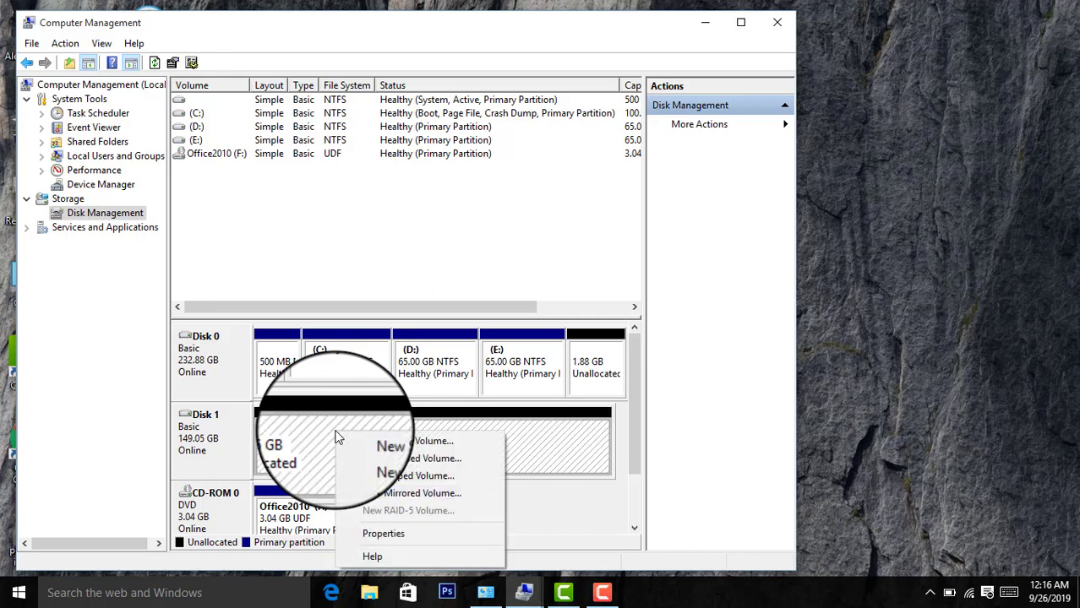
{"action": "left_click", "coordinate": [412, 447]}
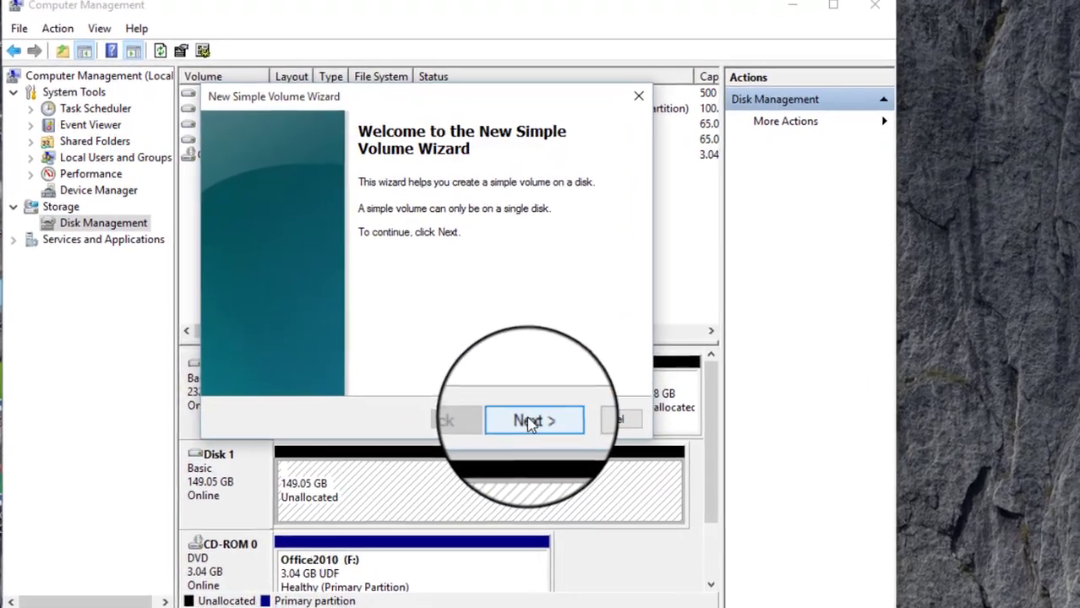
{"action": "left_click", "coordinate": [531, 422]}
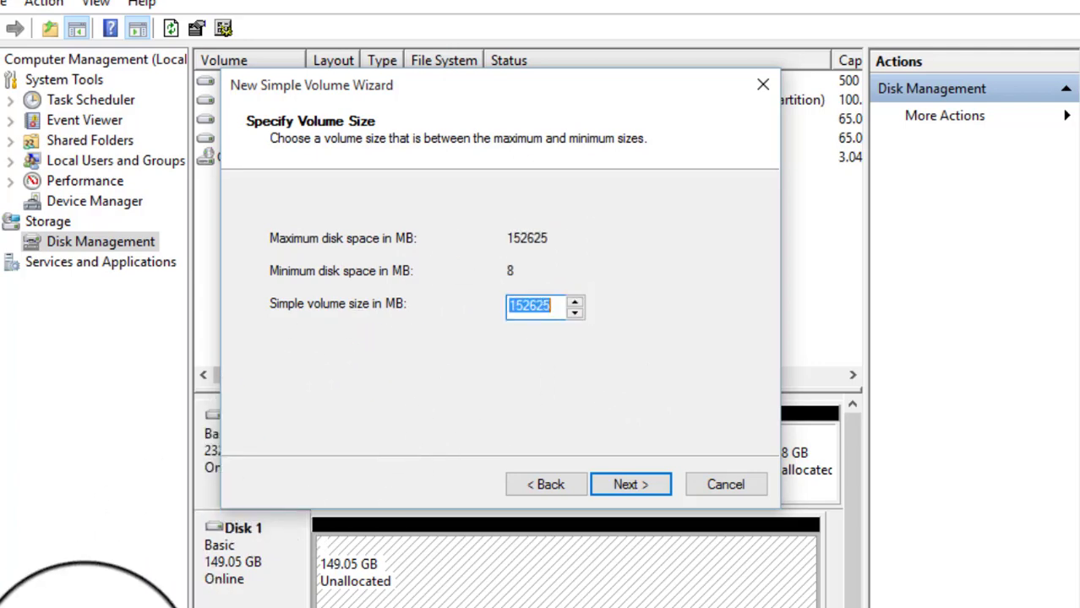
Step: Open Calculator and divide the maximum disk space, 152625 MB, by 3
{"action": "key", "text": "super+s"}
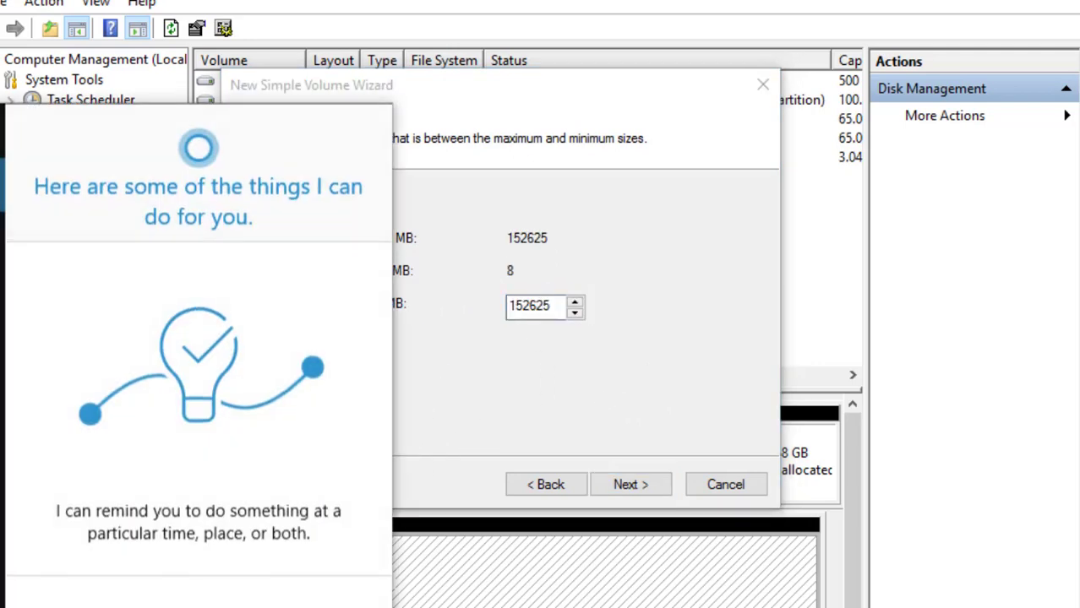
{"action": "type", "text": "calc"}
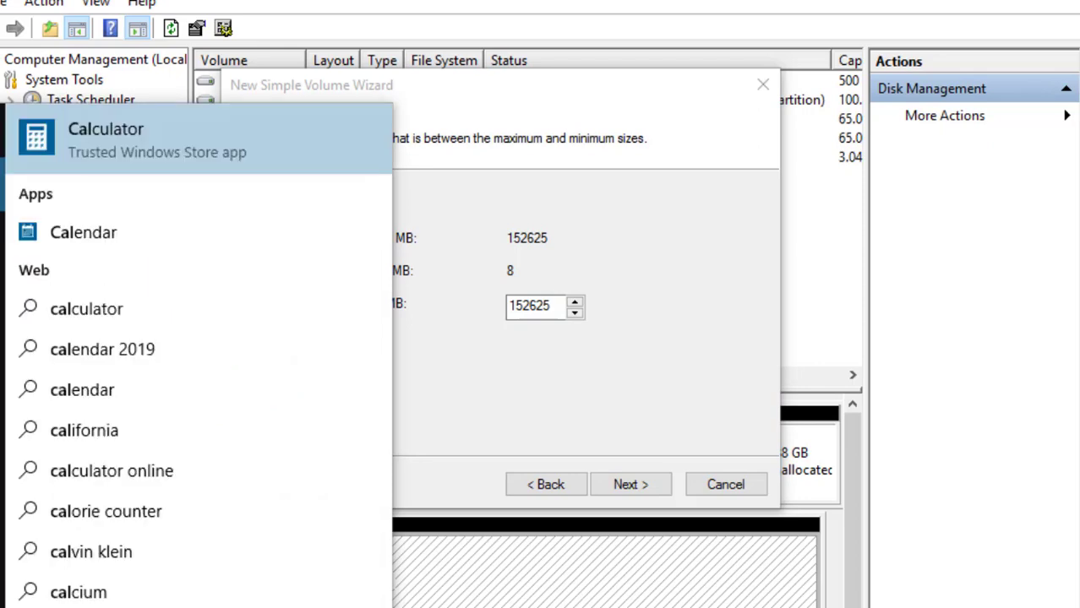
{"action": "type", "text": "ulator"}
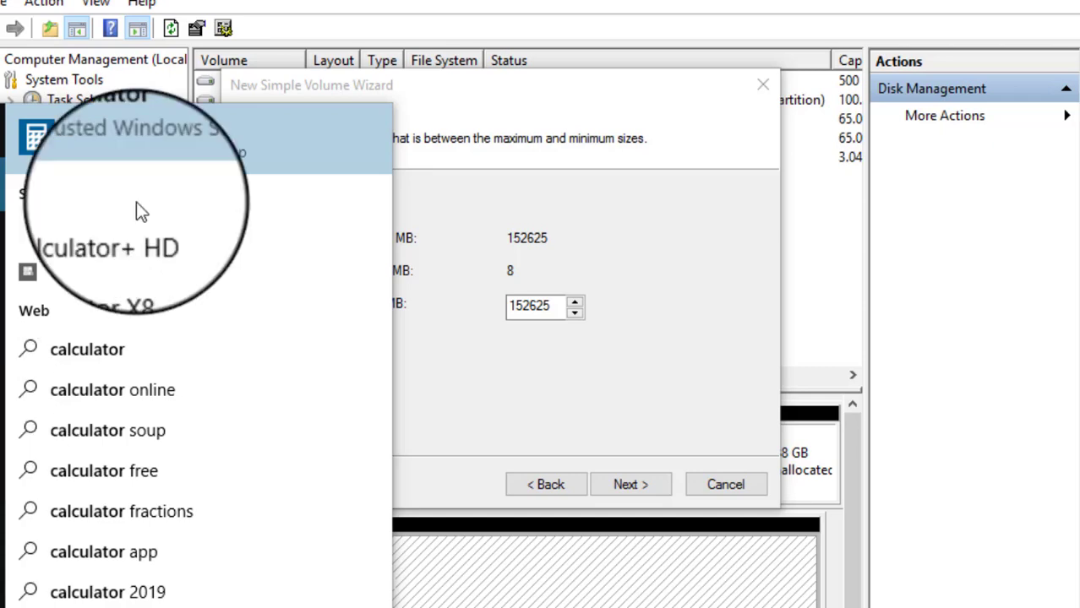
{"action": "left_click", "coordinate": [225, 152]}
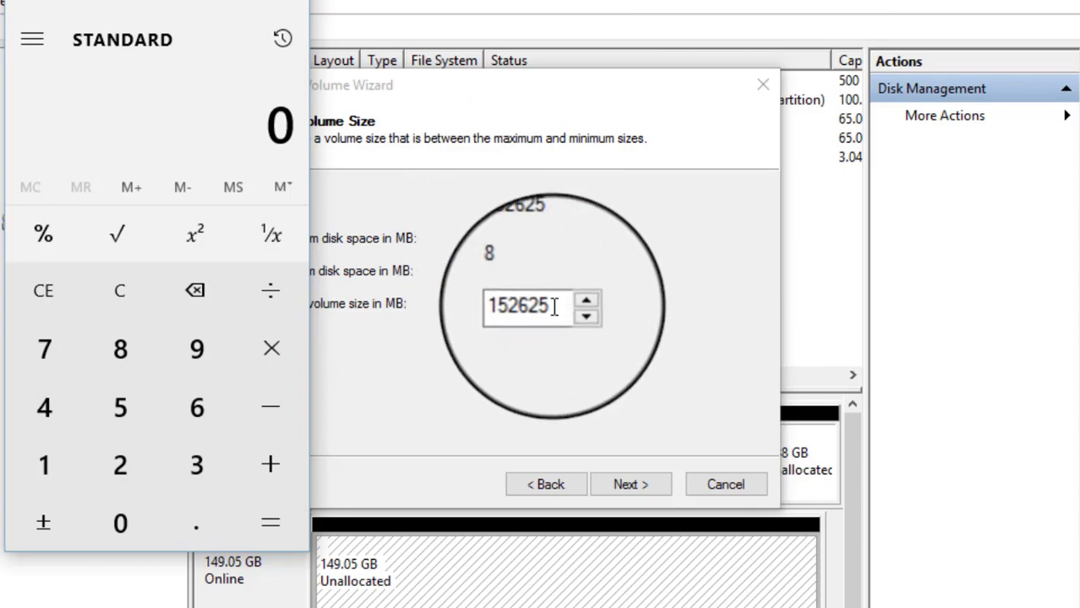
{"action": "left_click_drag", "start_coordinate": [565, 302], "coordinate": [504, 306]}
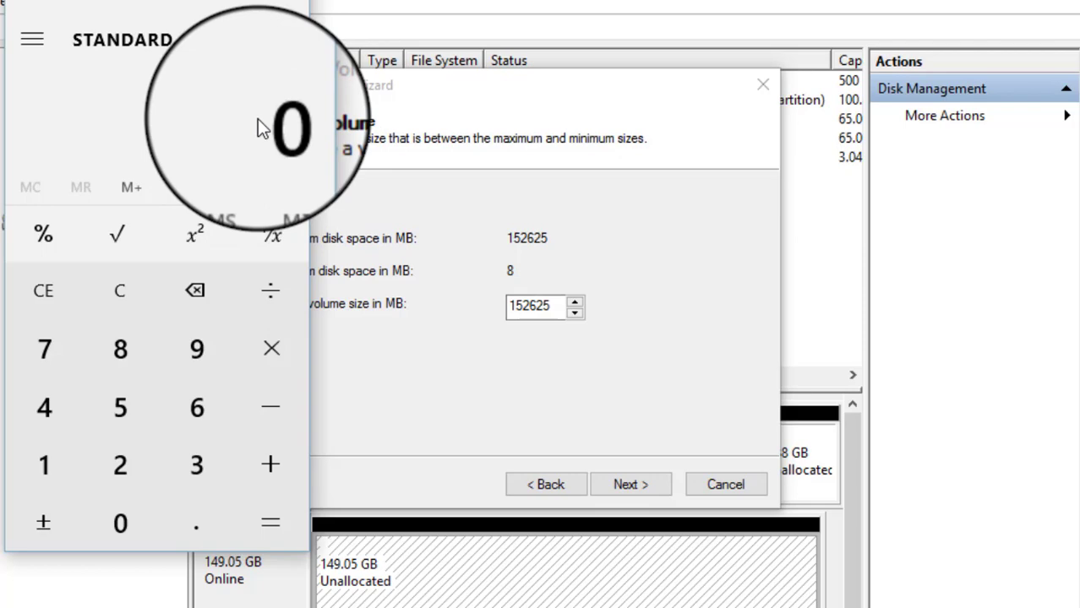
{"action": "type", "text": "152625"}
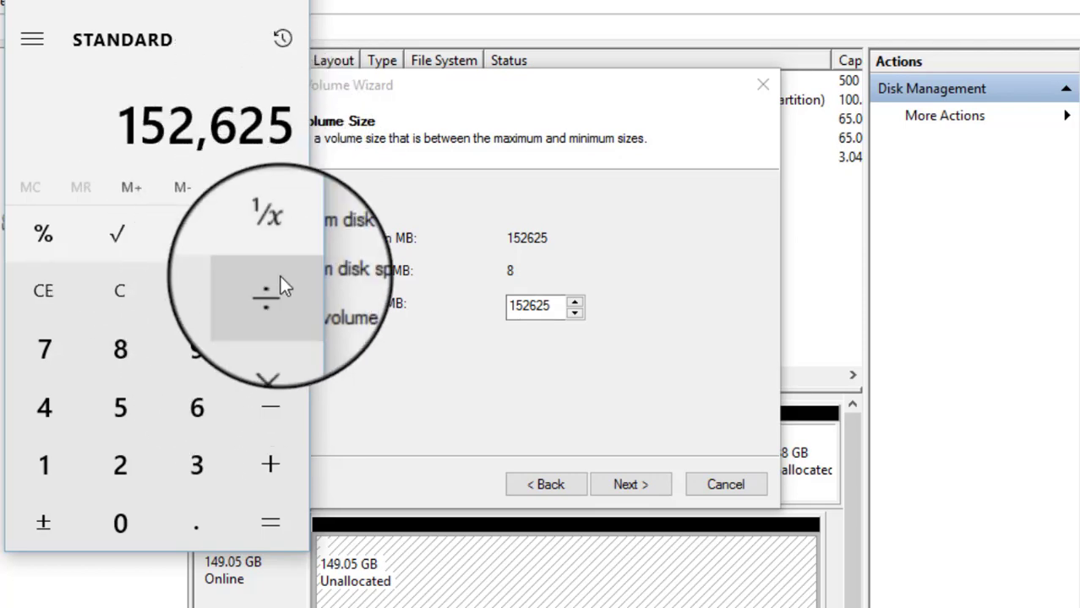
{"action": "left_click", "coordinate": [279, 289]}
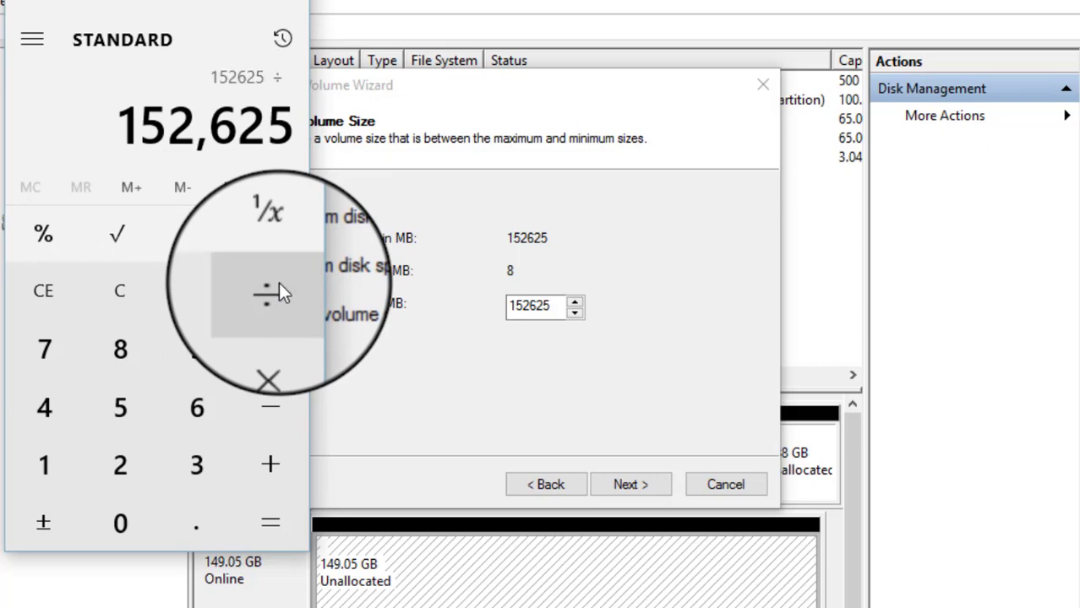
{"action": "left_click", "coordinate": [202, 465]}
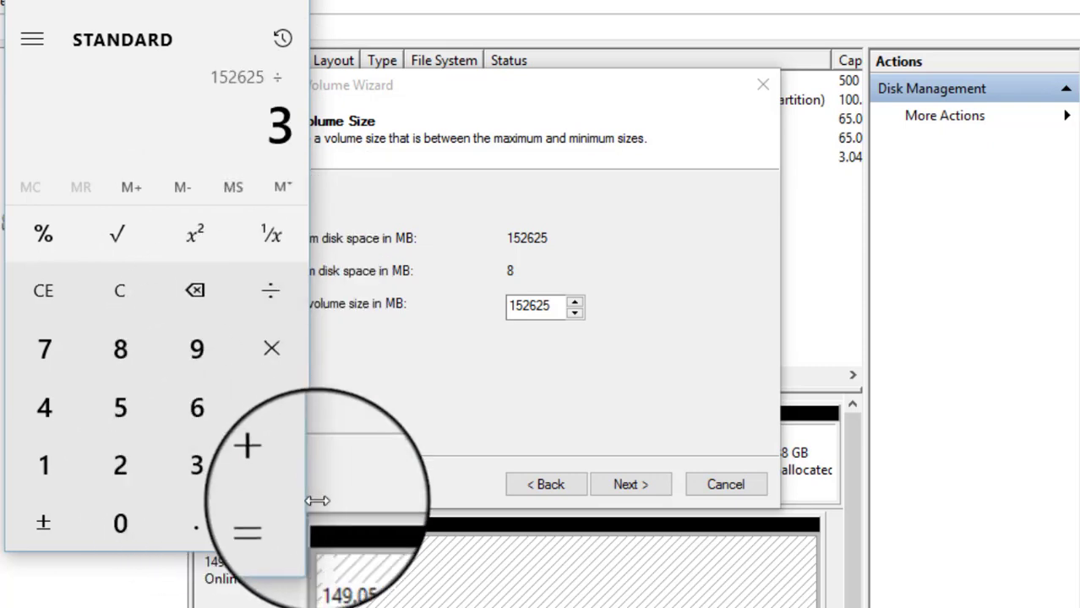
{"action": "left_click", "coordinate": [285, 526]}
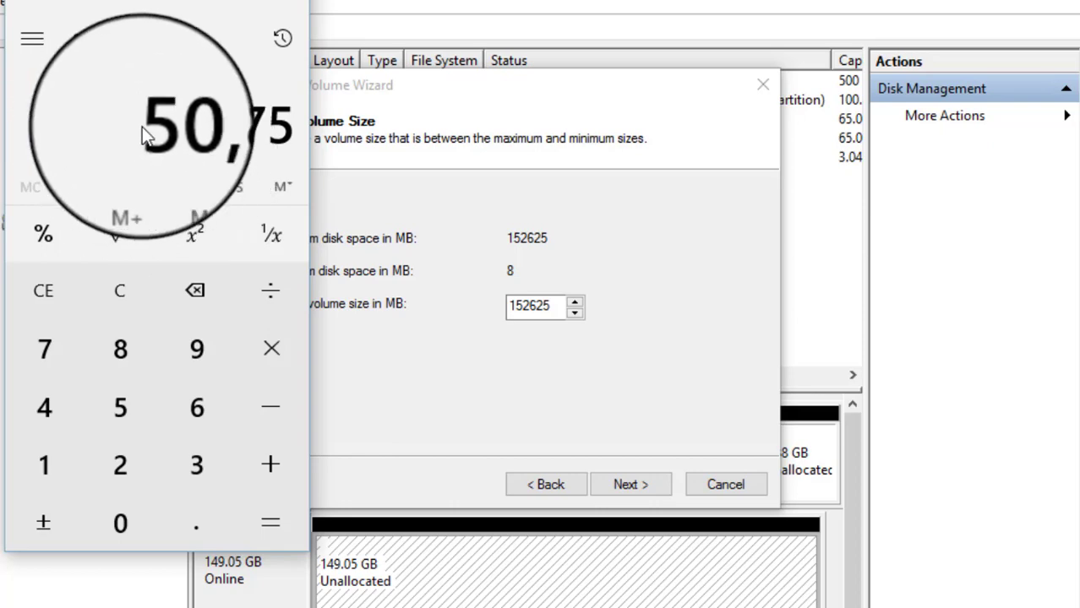
Step: Set the new simple volume's size to 50875 MB and continue to the drive letter settings
{"action": "left_click", "coordinate": [559, 306]}
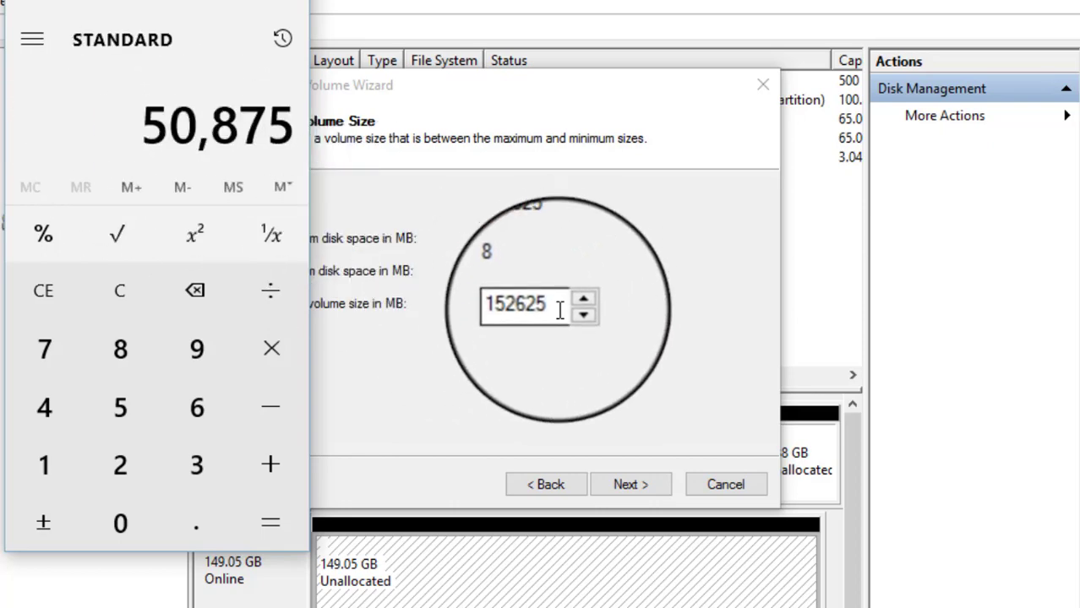
{"action": "key", "text": "BackSpace"}
{"action": "key", "text": "BackSpace"}
{"action": "key", "text": "BackSpace"}
{"action": "key", "text": "BackSpace"}
{"action": "key", "text": "BackSpace"}
{"action": "key", "text": "BackSpace"}
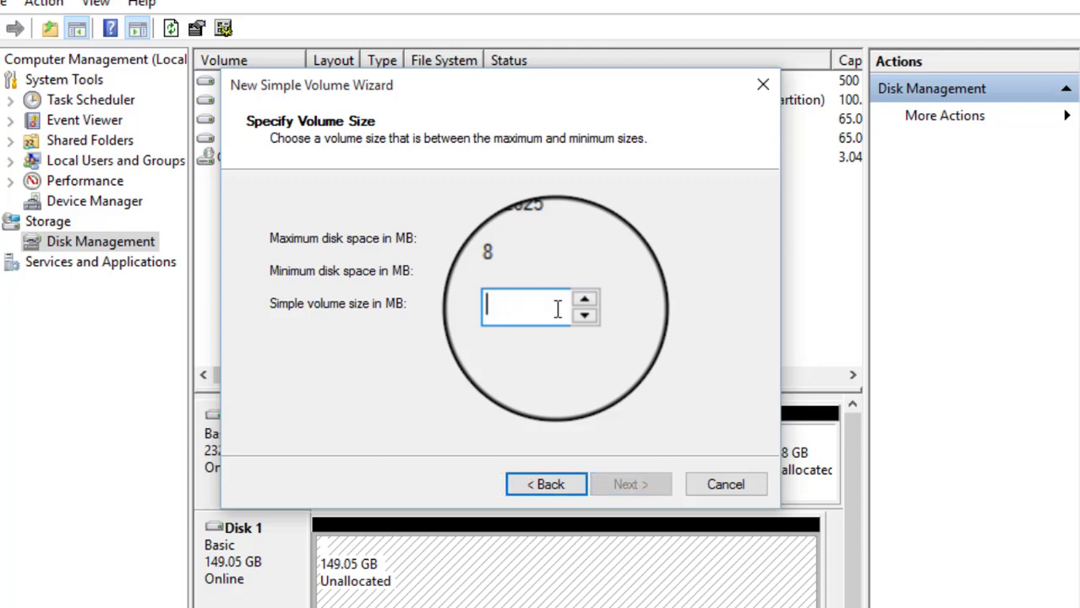
{"action": "type", "text": "50"}
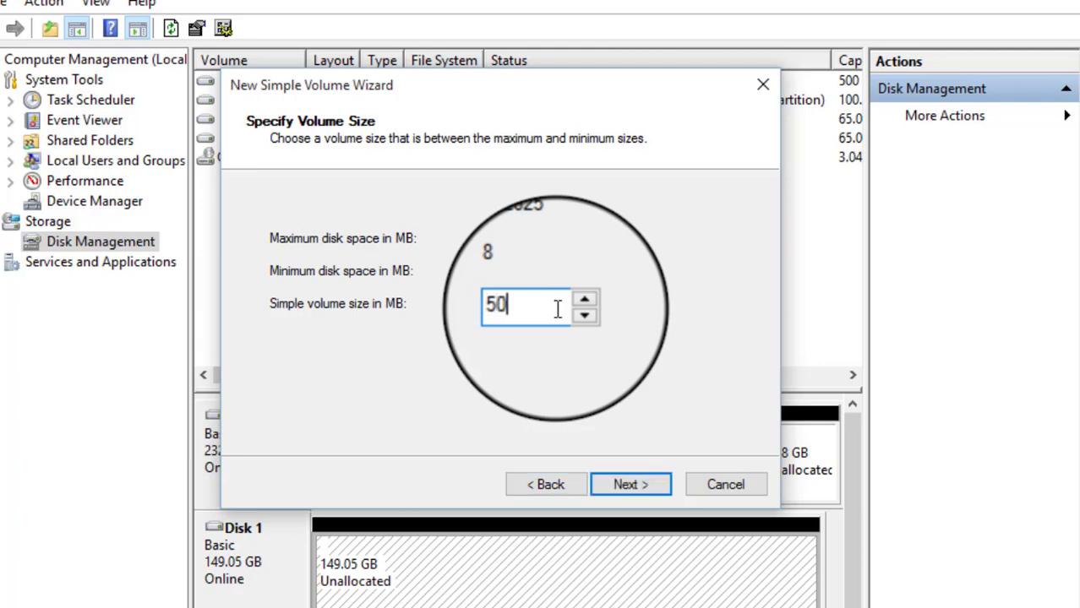
{"action": "key", "text": "period"}
{"action": "type", "text": "875"}
{"action": "left_click", "coordinate": [627, 497]}
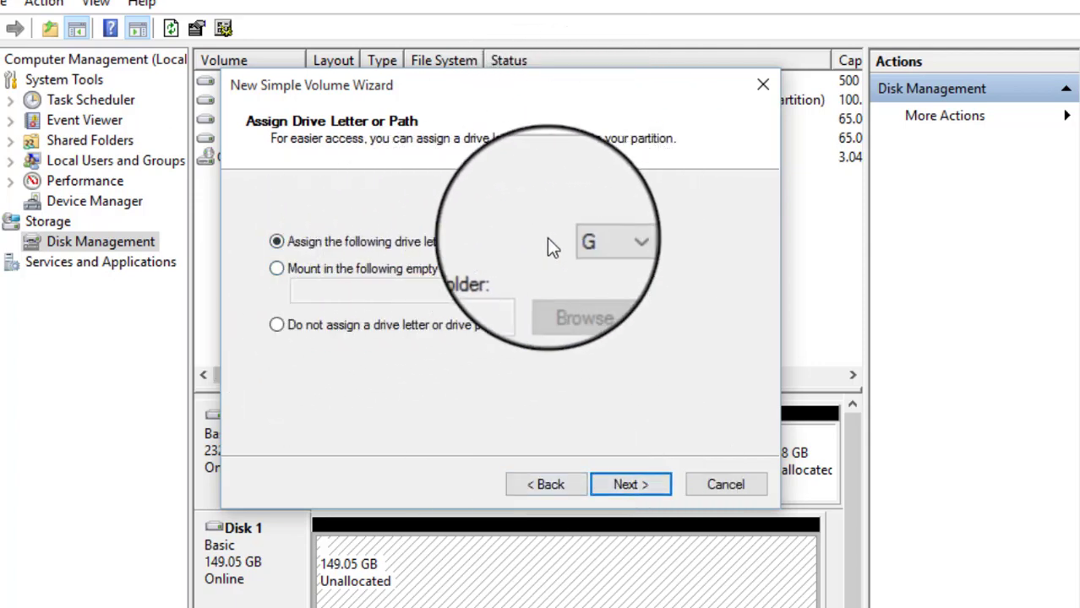
Step: Keep drive letter G and the NTFS quick format settings, and finish creating the volume
{"action": "left_click", "coordinate": [615, 243]}
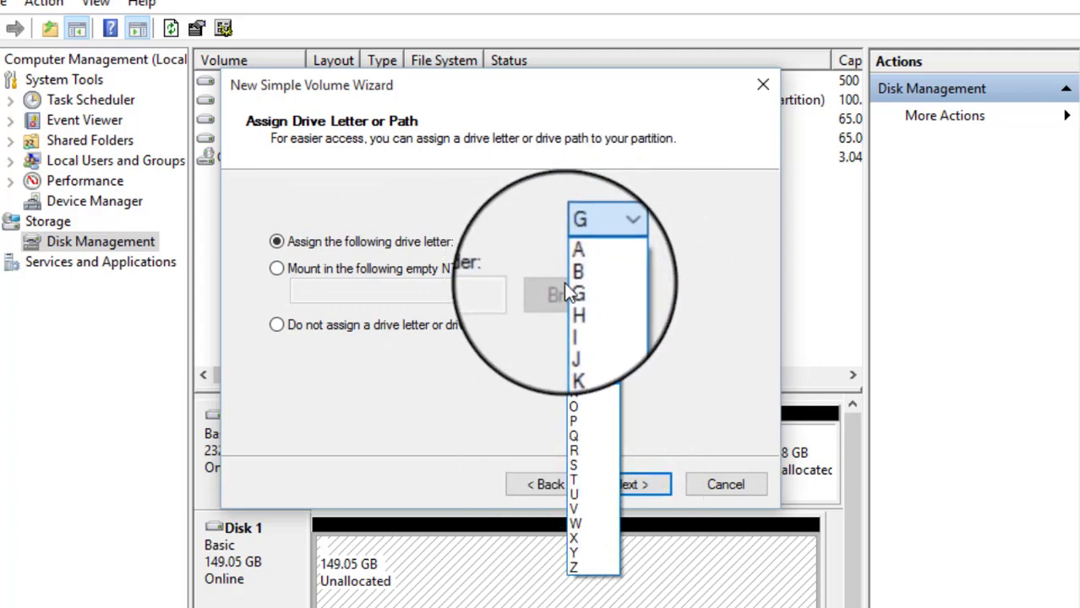
{"action": "left_click", "coordinate": [655, 283]}
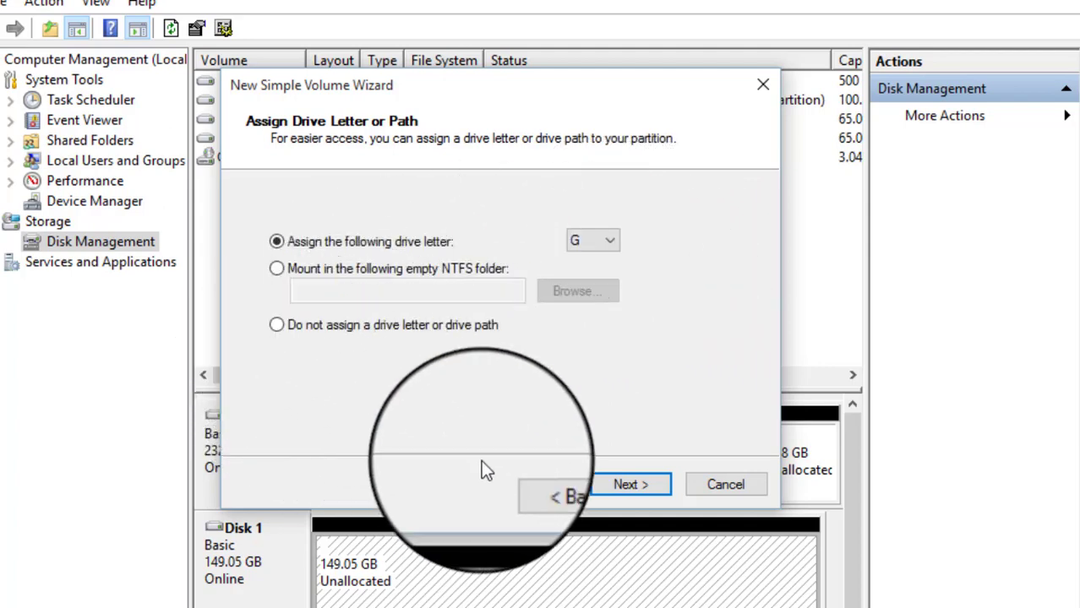
{"action": "left_click", "coordinate": [649, 485]}
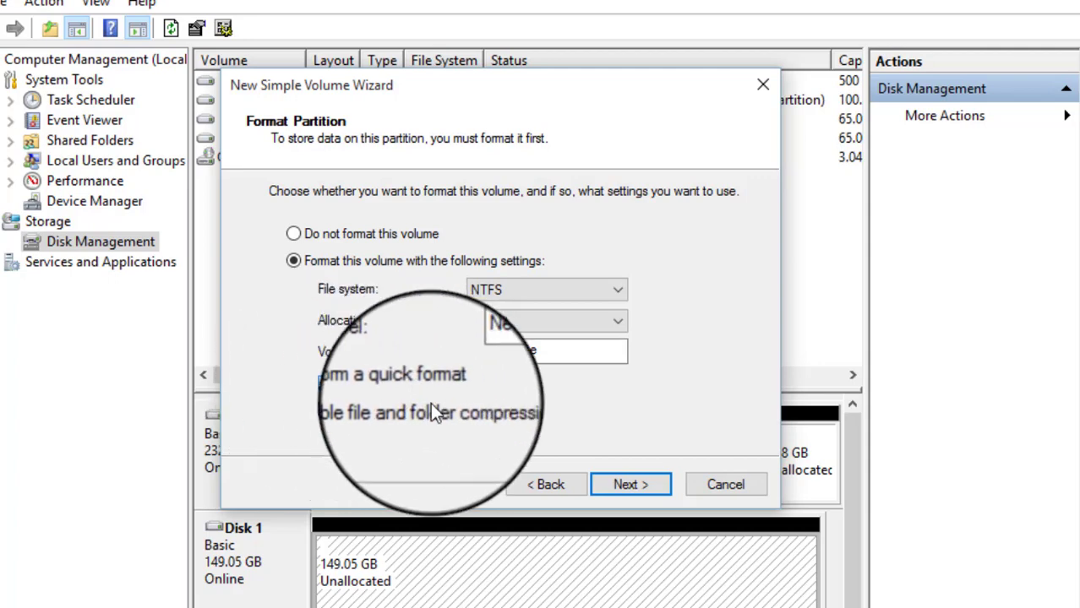
{"action": "left_click", "coordinate": [635, 485]}
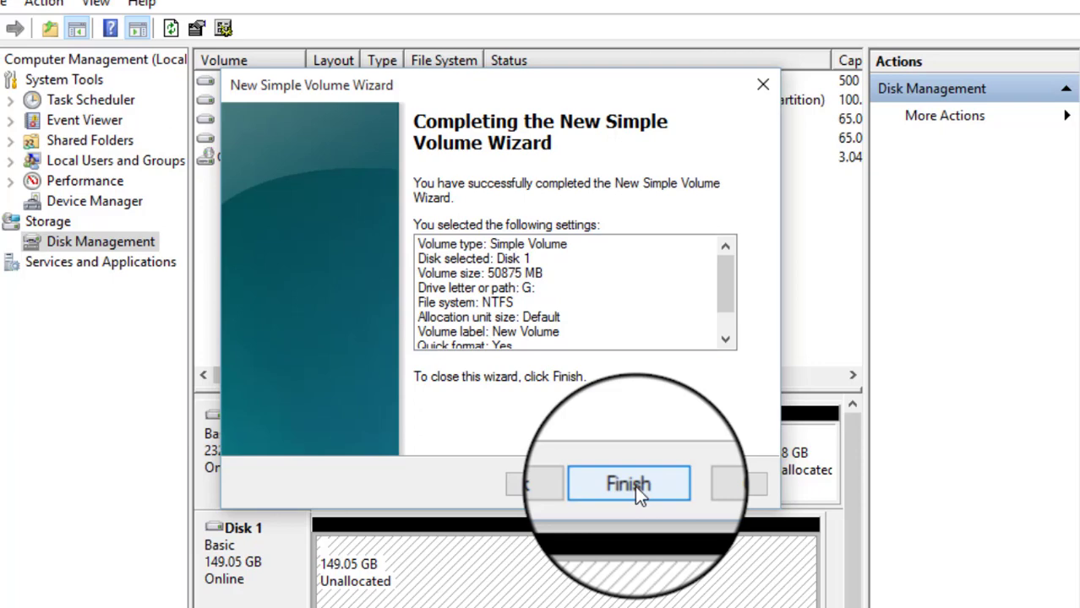
{"action": "left_click", "coordinate": [634, 486]}
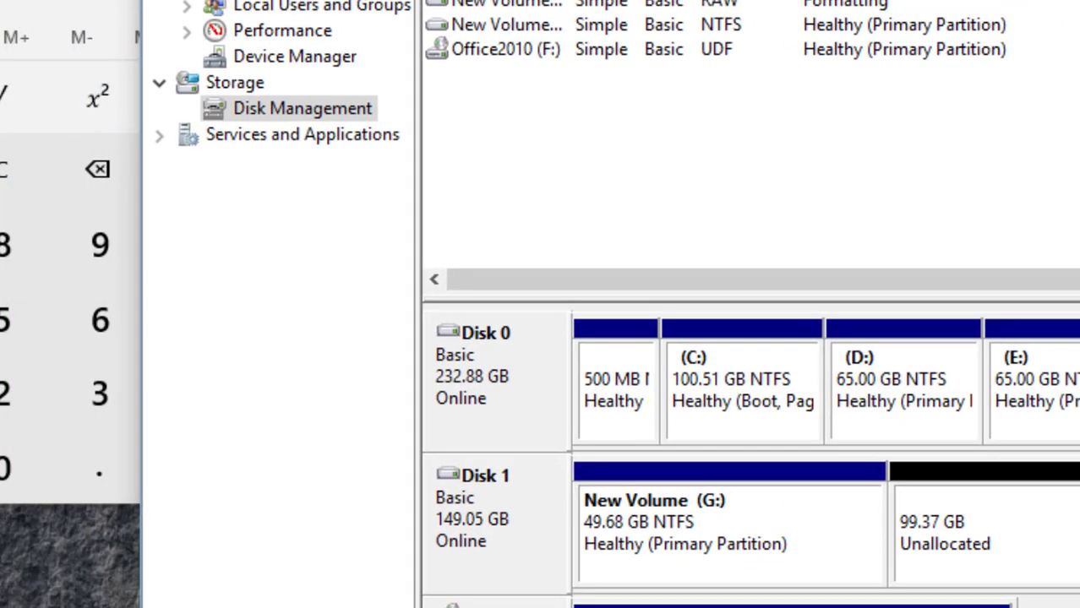
Step: Close the Calculator window and return to Disk Management
{"action": "key", "text": "alt+Tab"}
{"action": "key", "text": "alt+F4"}
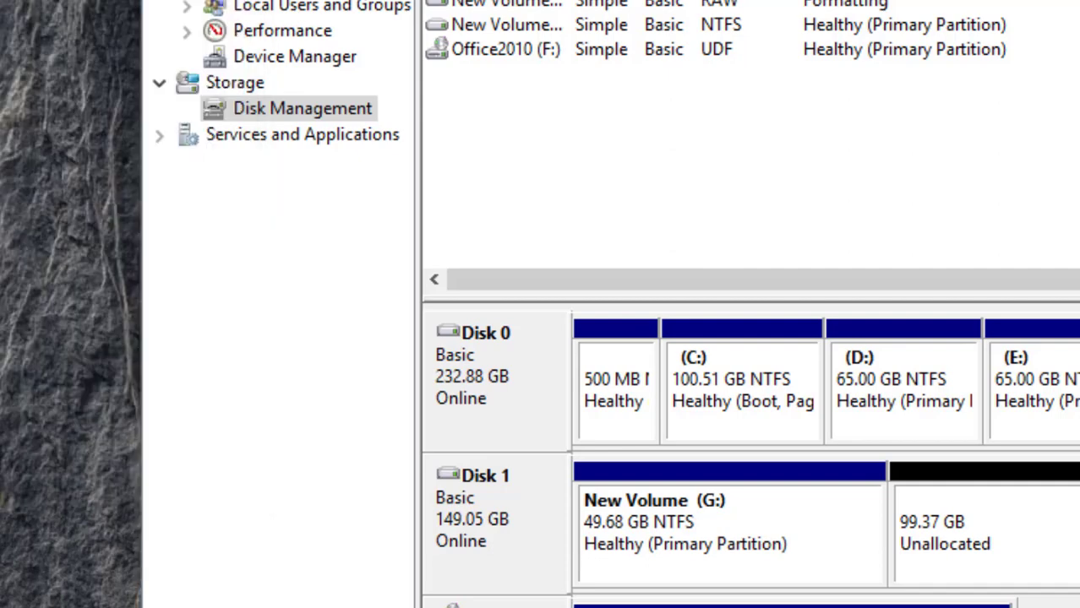
{"action": "key", "text": "alt+Tab"}
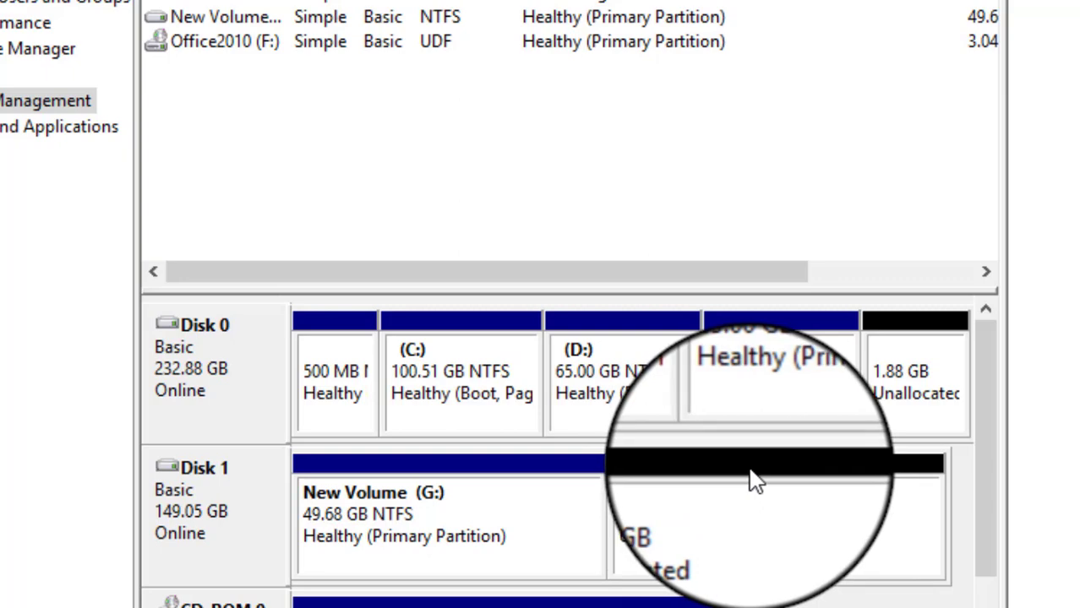
Step: Start another simple volume in the unallocated space beside G: on Disk 1 and advance to its size settings
{"action": "right_click", "coordinate": [754, 481]}
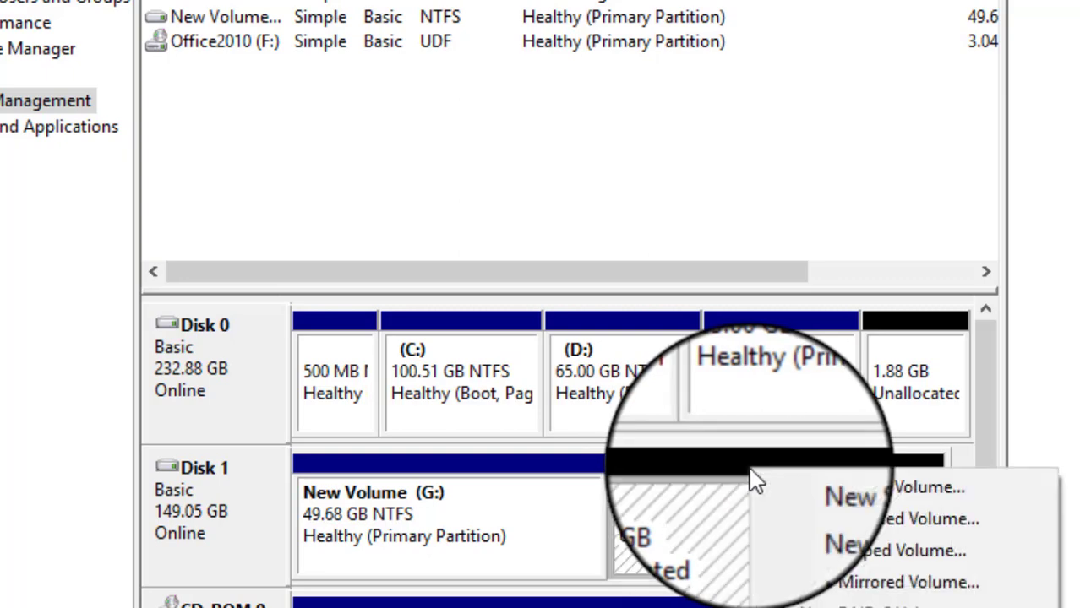
{"action": "left_click", "coordinate": [857, 483]}
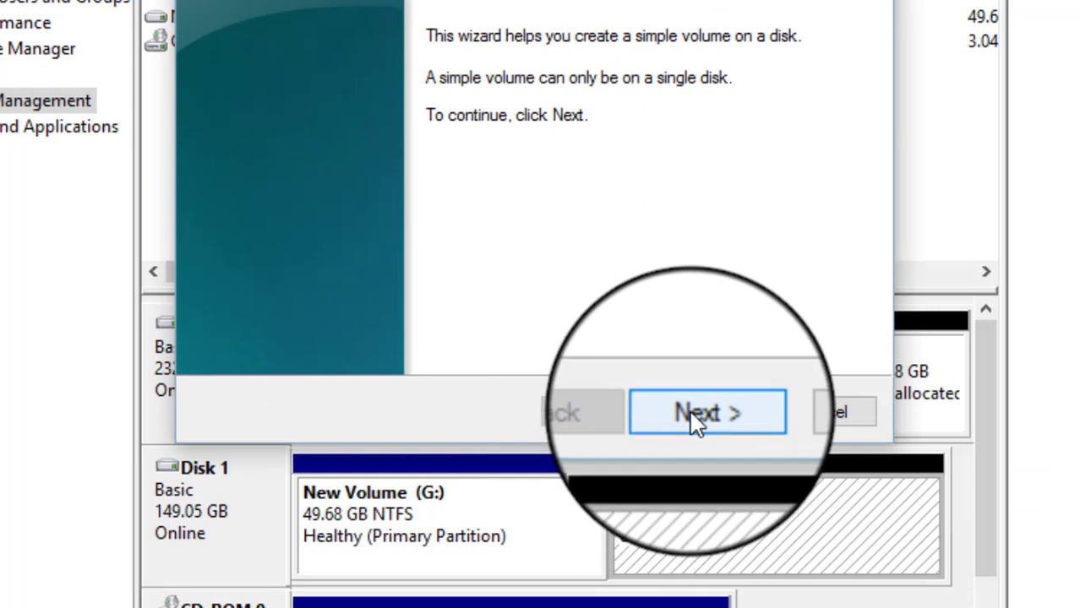
{"action": "left_click", "coordinate": [695, 412]}
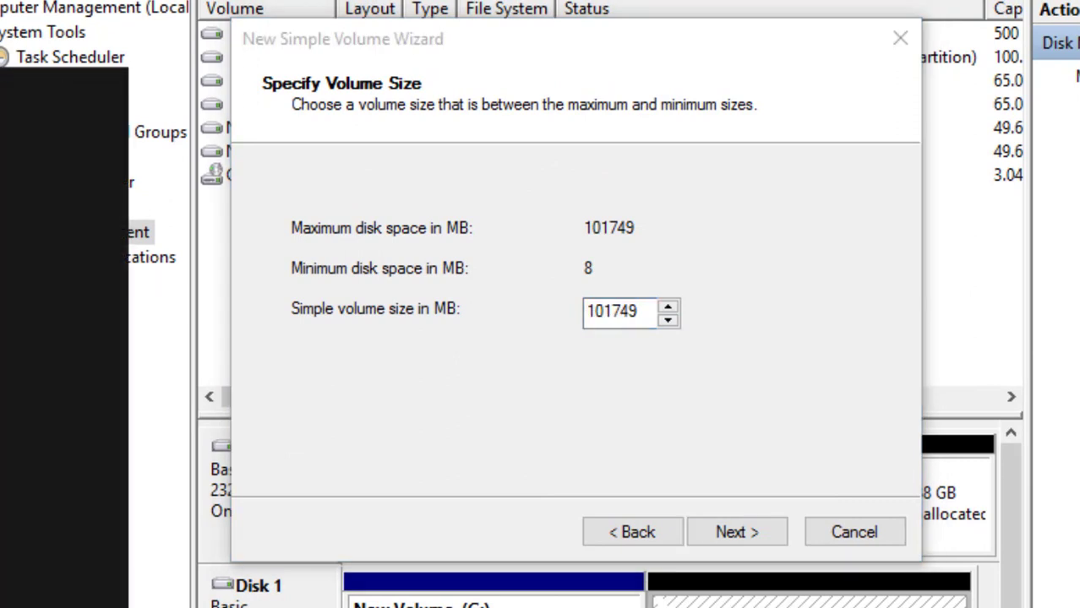
Step: Divide the maximum disk space of 101749 MB by 2 in Calculator
{"action": "key", "text": "1"}
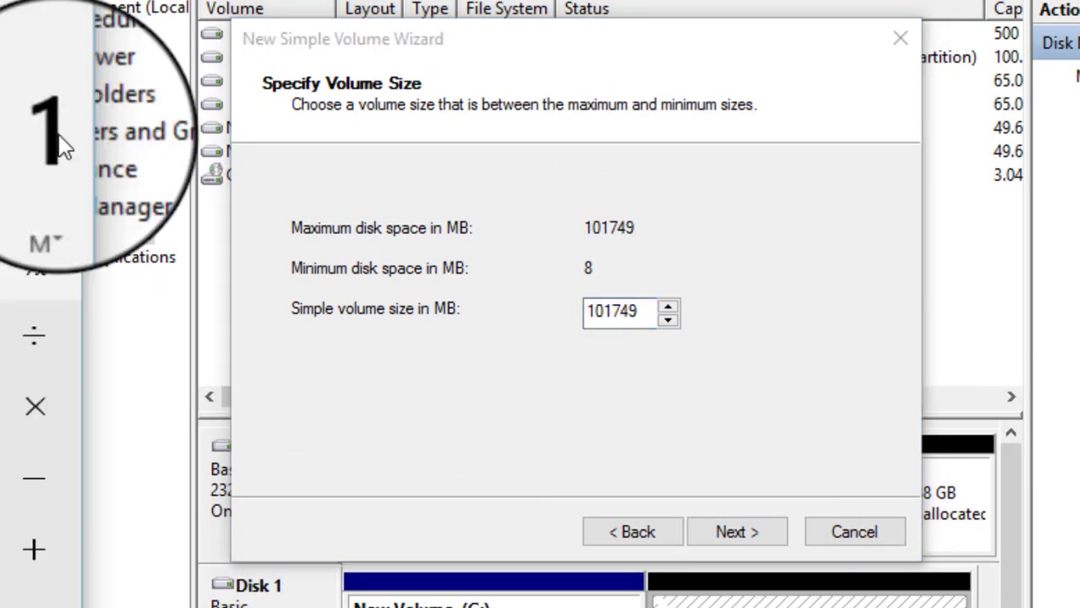
{"action": "key", "text": "0"}
{"action": "type", "text": "1"}
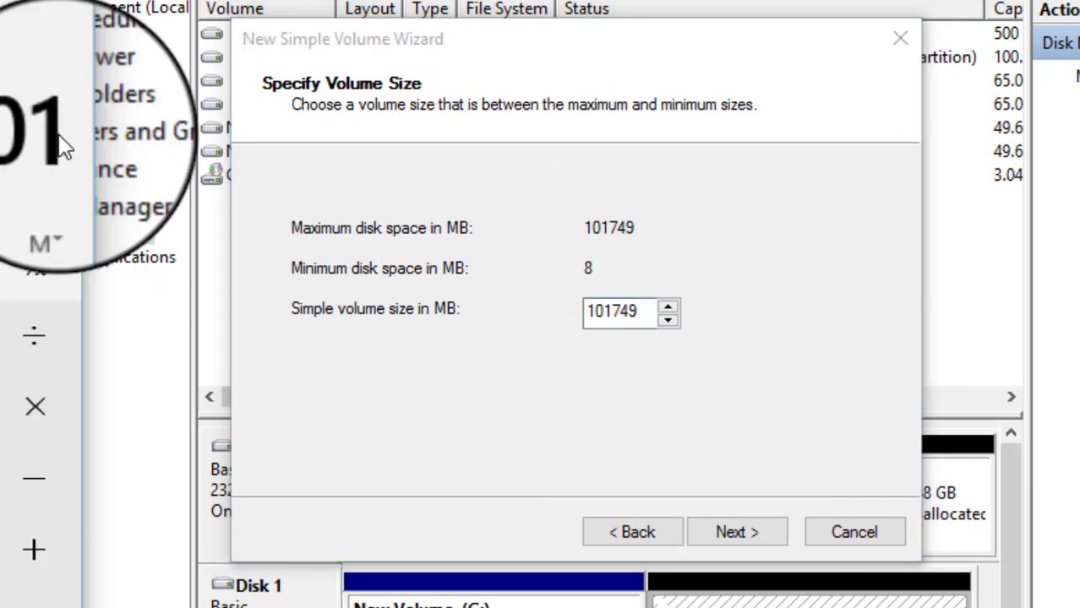
{"action": "type", "text": "749"}
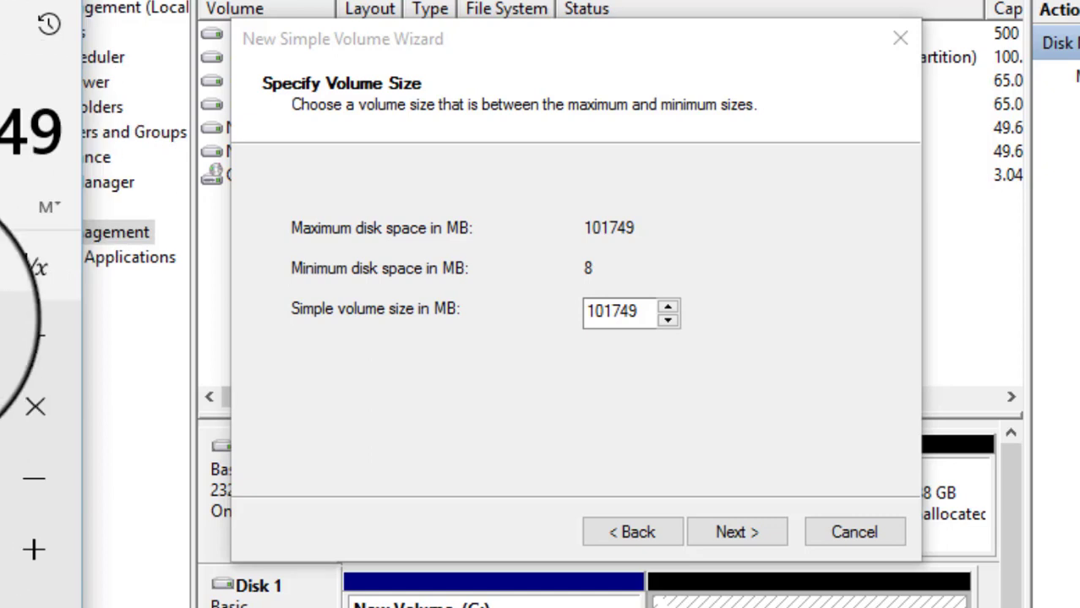
{"action": "left_click", "coordinate": [35, 352]}
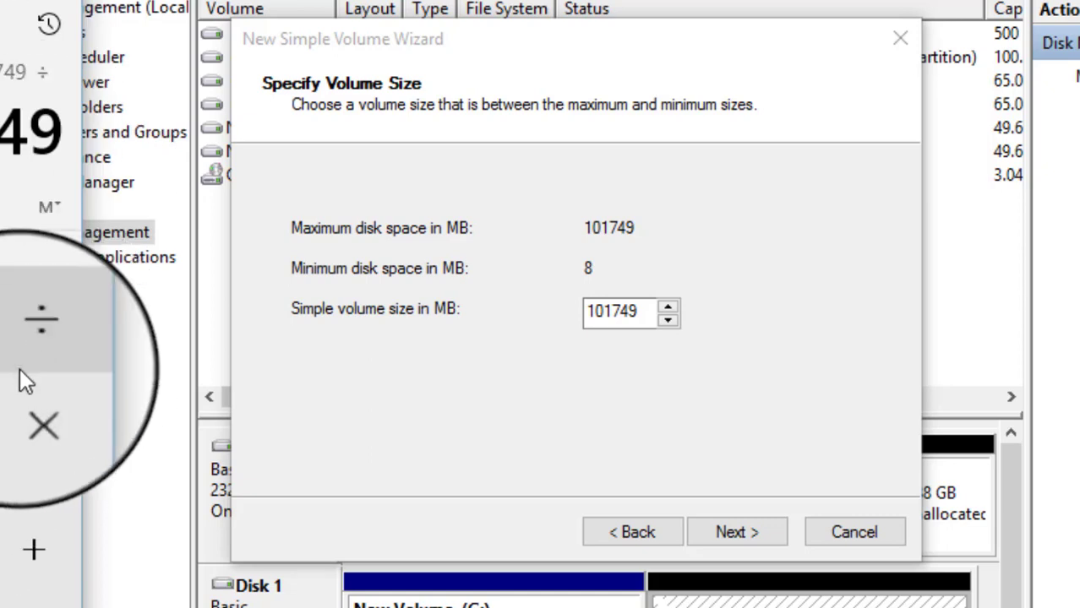
{"action": "key", "text": "2"}
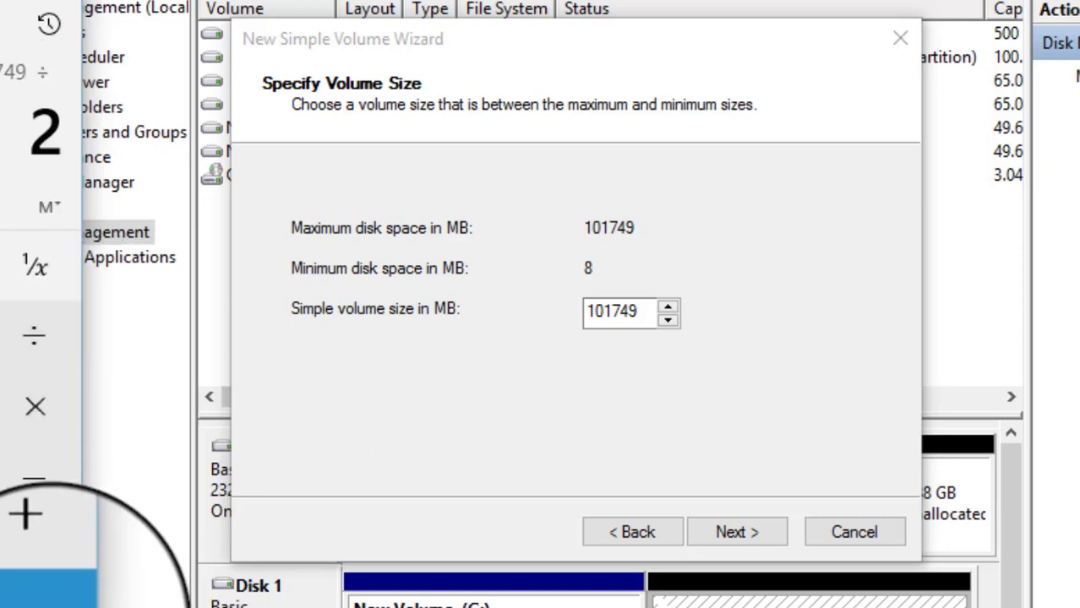
{"action": "left_click", "coordinate": [42, 596]}
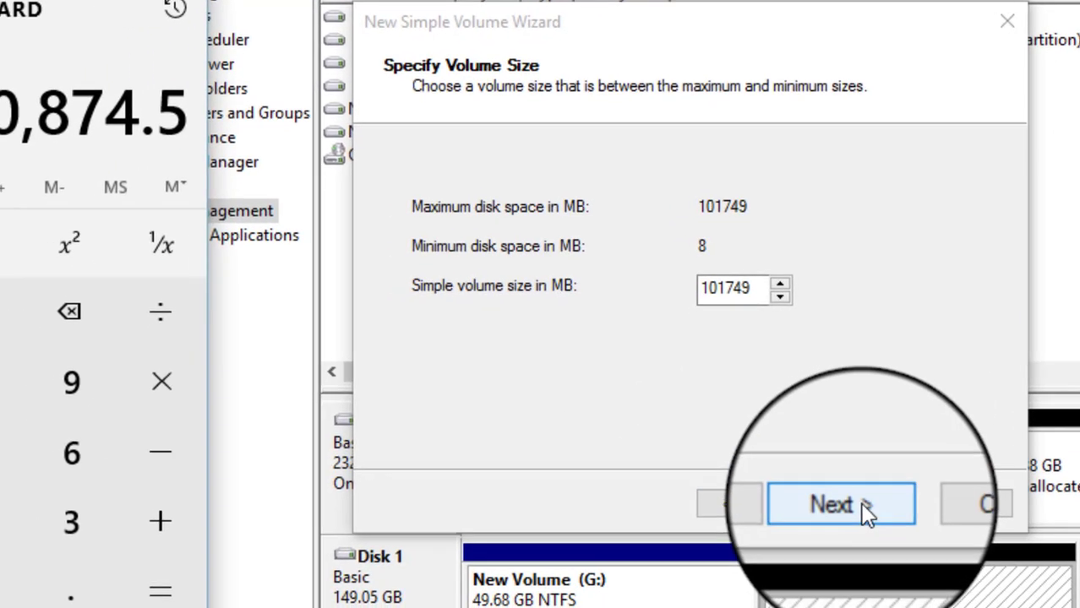
Step: Set the second simple volume's size to 50874 MB and continue to the drive letter settings
{"action": "left_click", "coordinate": [735, 294]}
{"action": "key", "text": "BackSpace"}
{"action": "key", "text": "BackSpace"}
{"action": "key", "text": "BackSpace"}
{"action": "key", "text": "BackSpace"}
{"action": "key", "text": "BackSpace"}
{"action": "key", "text": "BackSpace"}
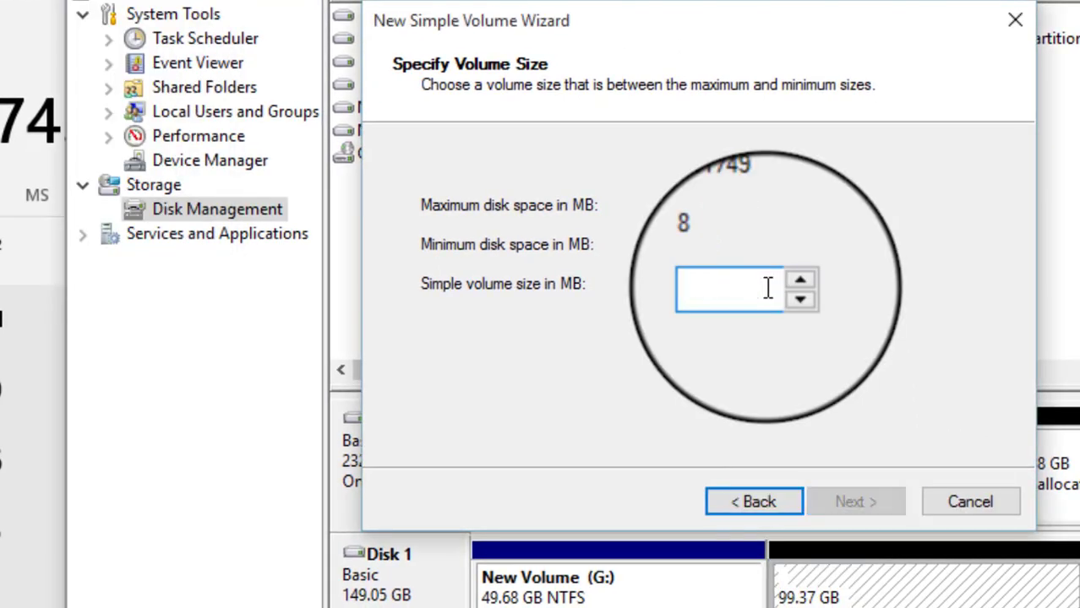
{"action": "type", "text": "087"}
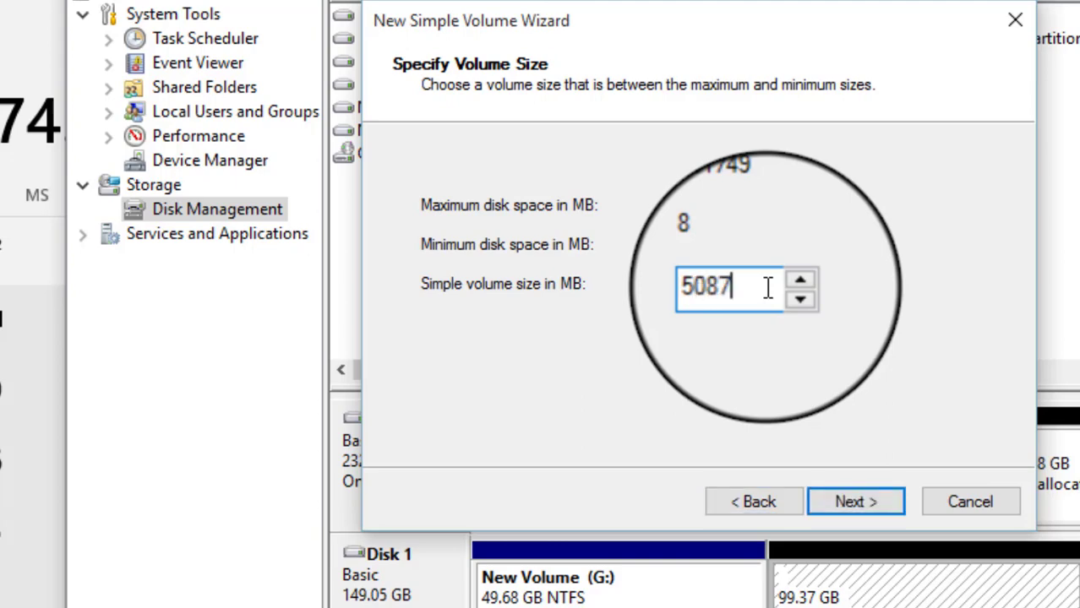
{"action": "type", "text": "4"}
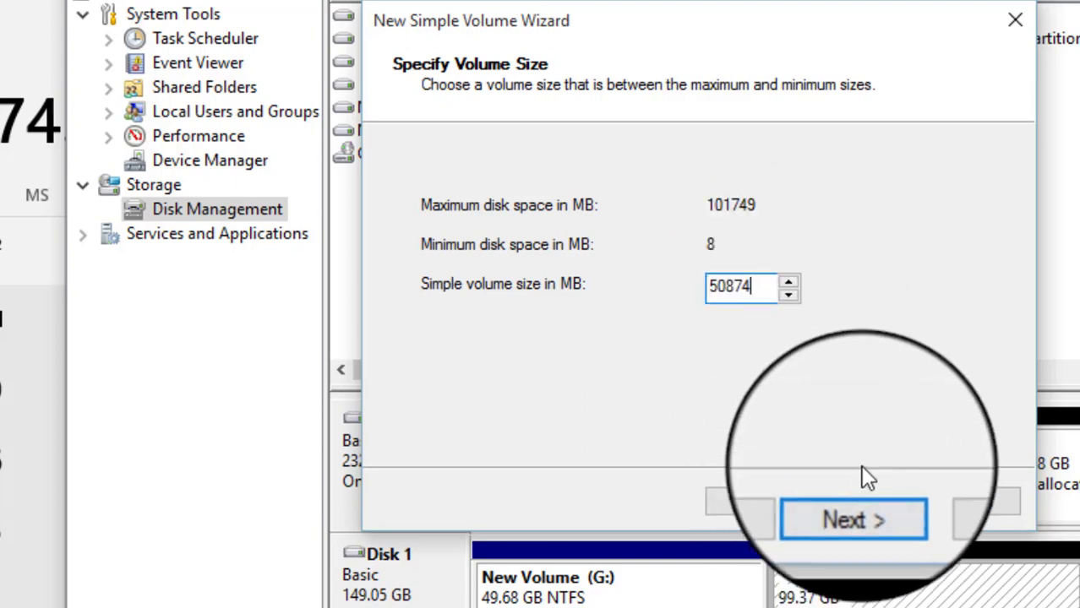
{"action": "left_click", "coordinate": [861, 499]}
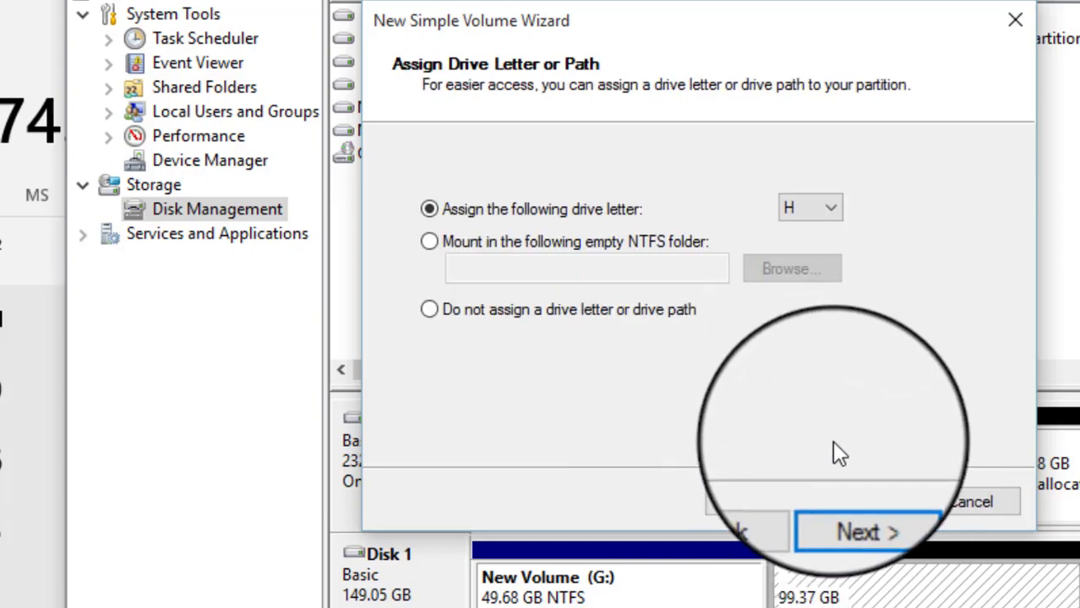
Step: Keep drive letter H and the NTFS quick format settings, and finish creating the second volume
{"action": "left_click", "coordinate": [832, 211]}
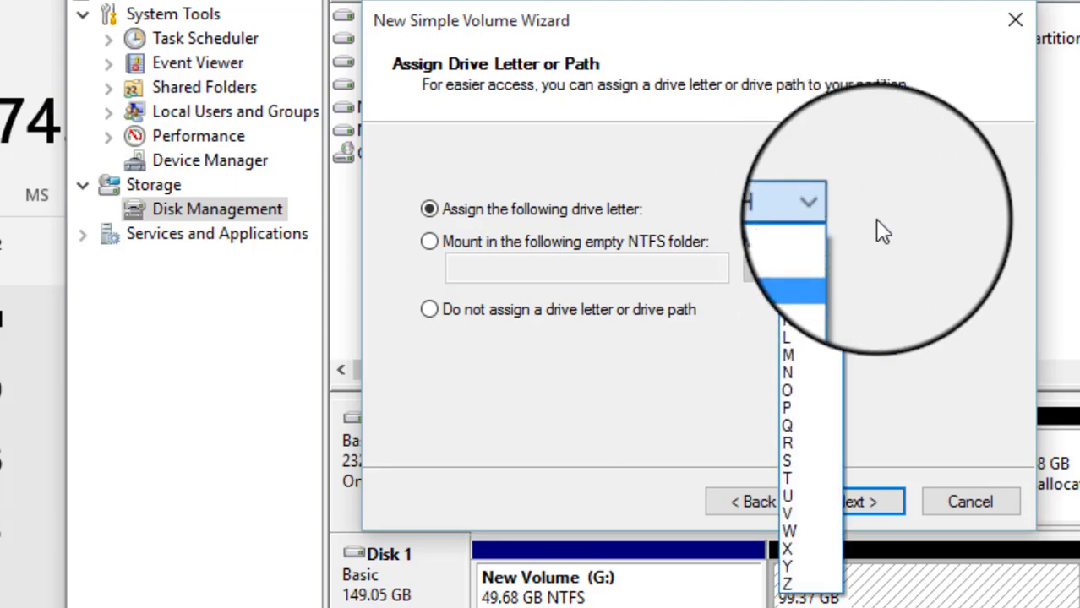
{"action": "left_click", "coordinate": [921, 245]}
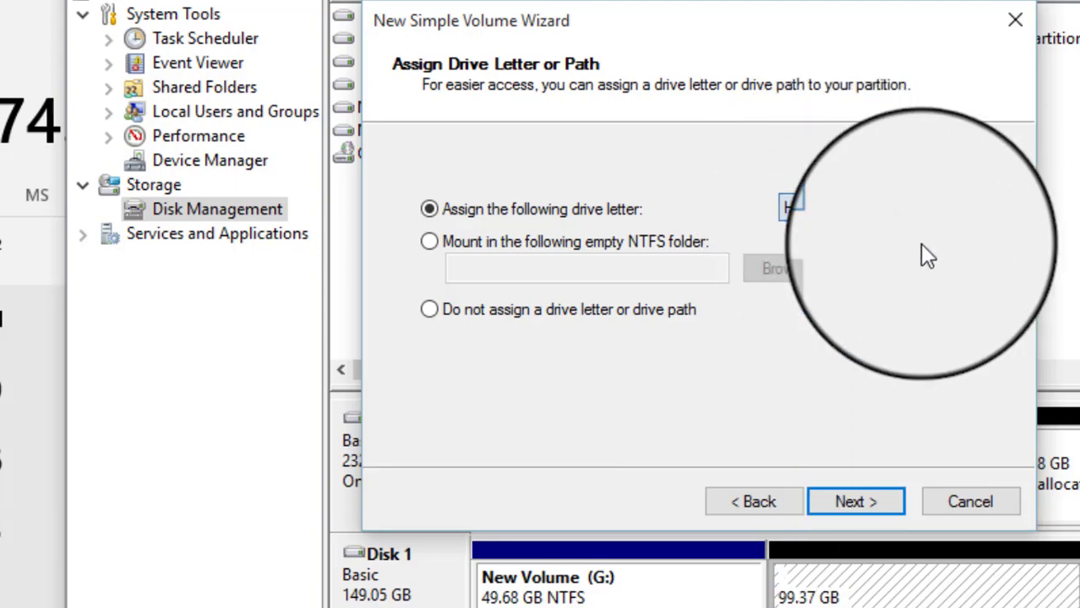
{"action": "left_click", "coordinate": [849, 504]}
{"action": "left_click", "coordinate": [851, 505]}
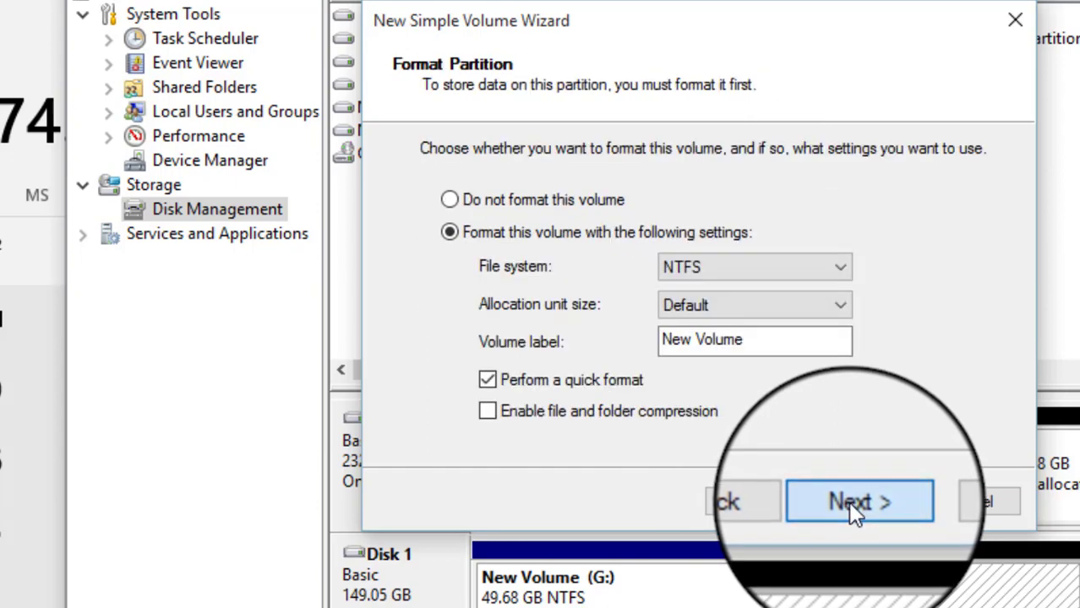
{"action": "left_click", "coordinate": [850, 505]}
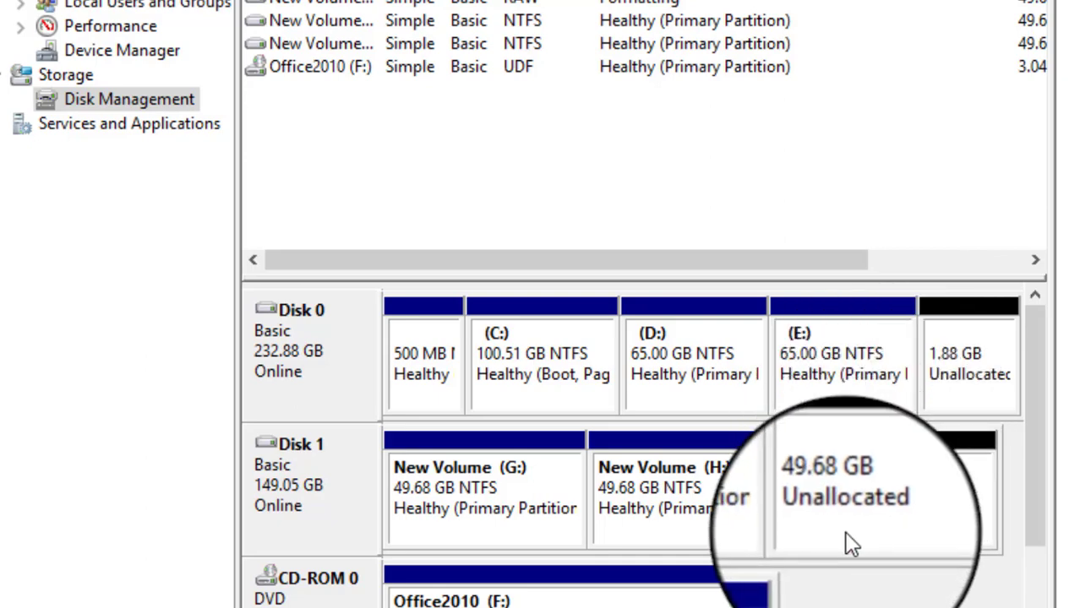
Step: Start a new simple volume in the unallocated space beside H: on Disk 1 and advance to its size settings
{"action": "right_click", "coordinate": [879, 461]}
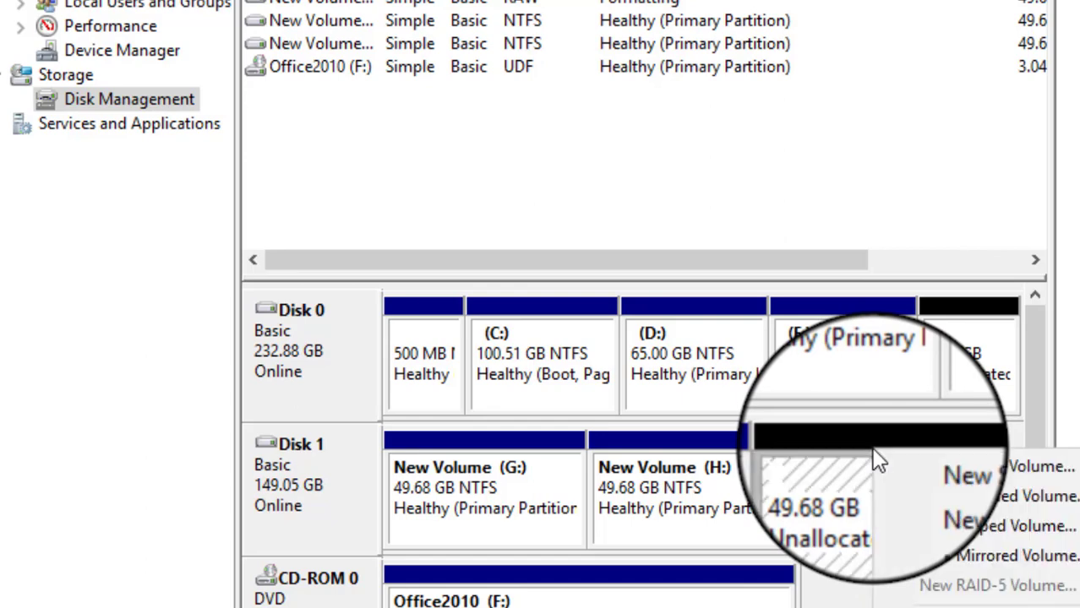
{"action": "left_click", "coordinate": [933, 466]}
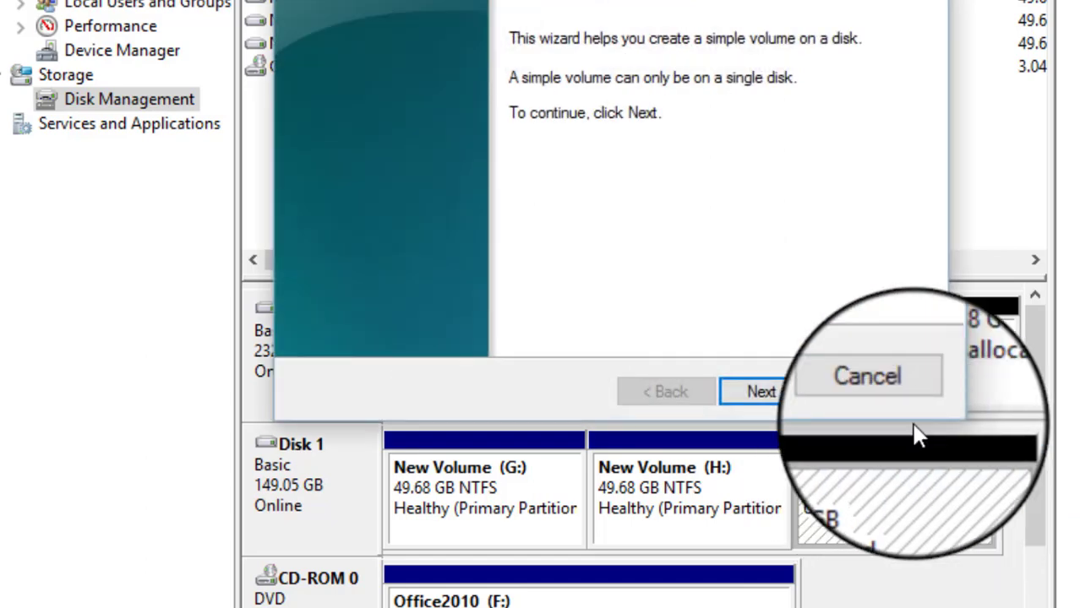
{"action": "left_click", "coordinate": [765, 393]}
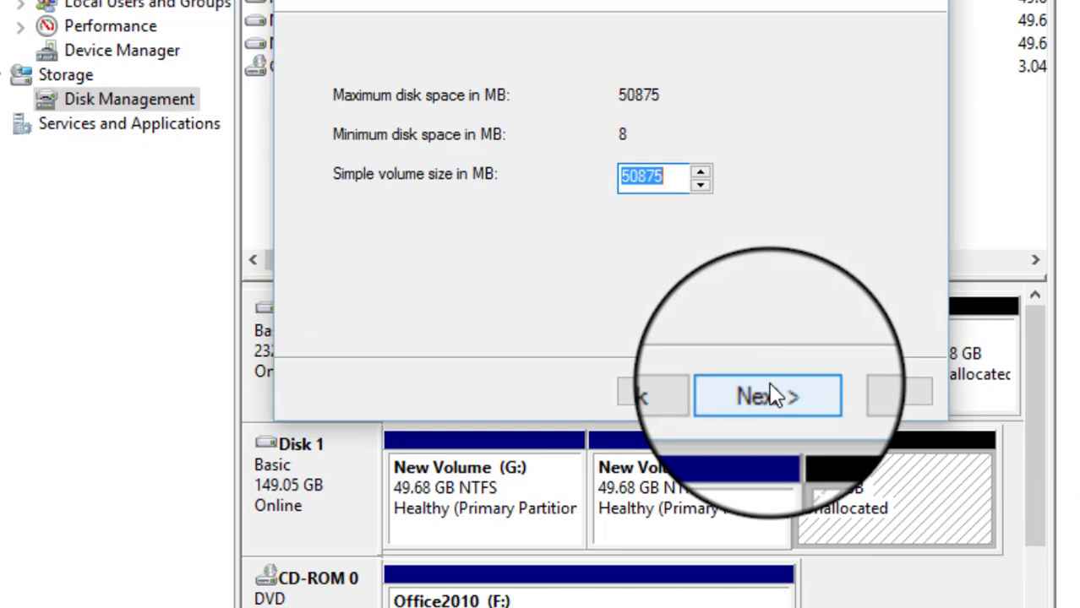
Step: Accept the 50875 MB size, drive letter I and NTFS quick format, and finish creating the third volume
{"action": "left_click", "coordinate": [769, 391]}
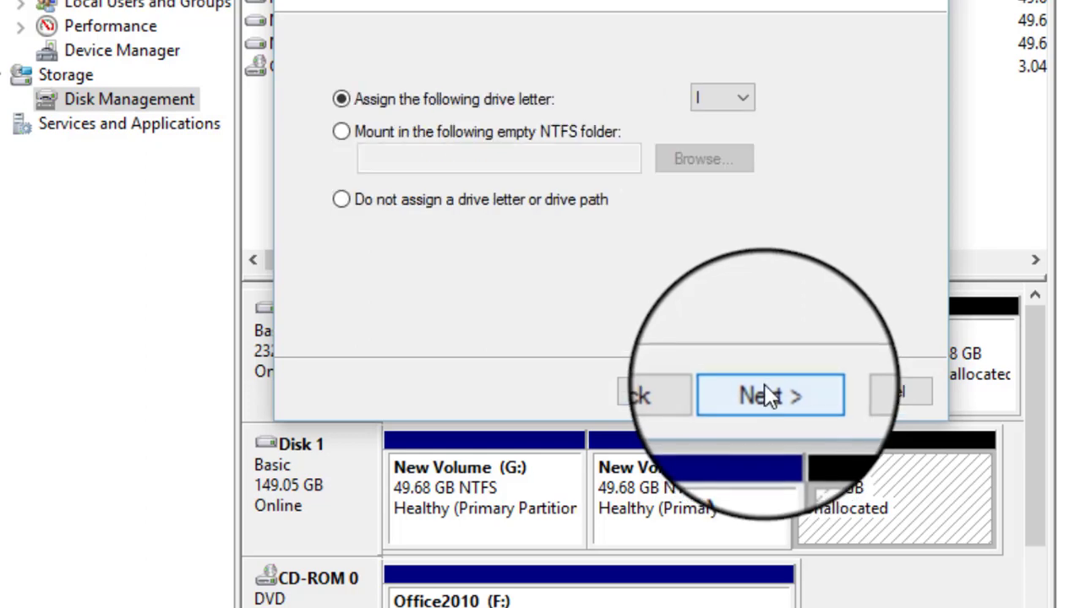
{"action": "left_click", "coordinate": [773, 398]}
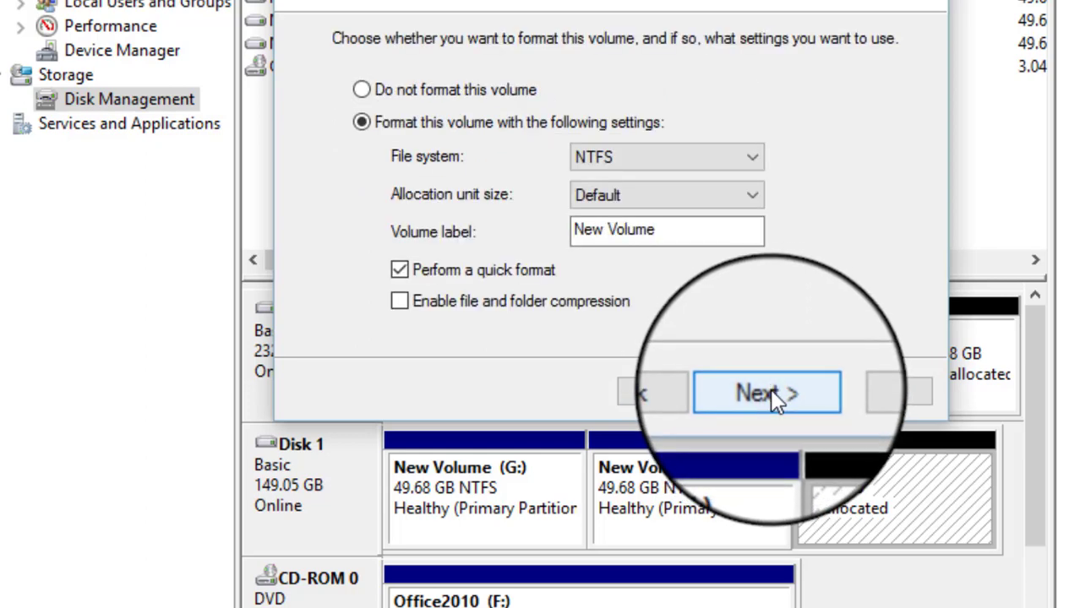
{"action": "left_click", "coordinate": [772, 398]}
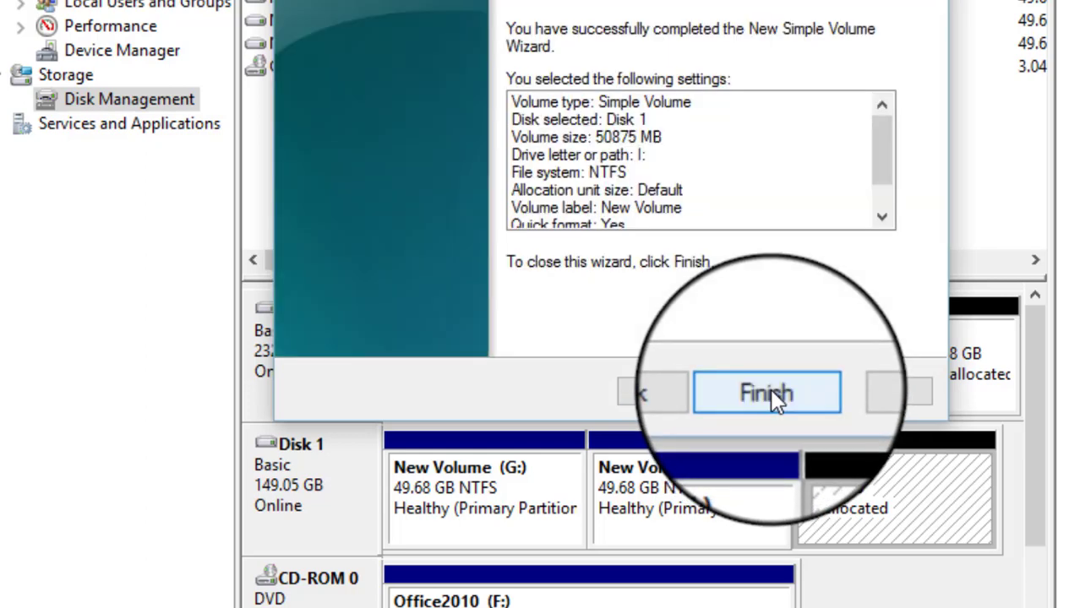
{"action": "left_click", "coordinate": [769, 391]}
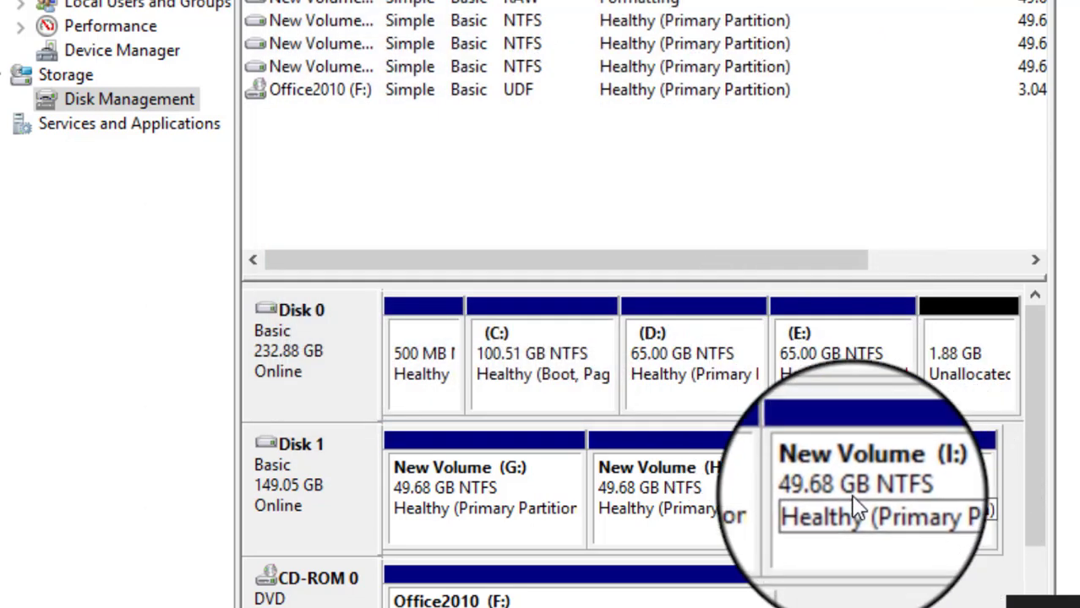